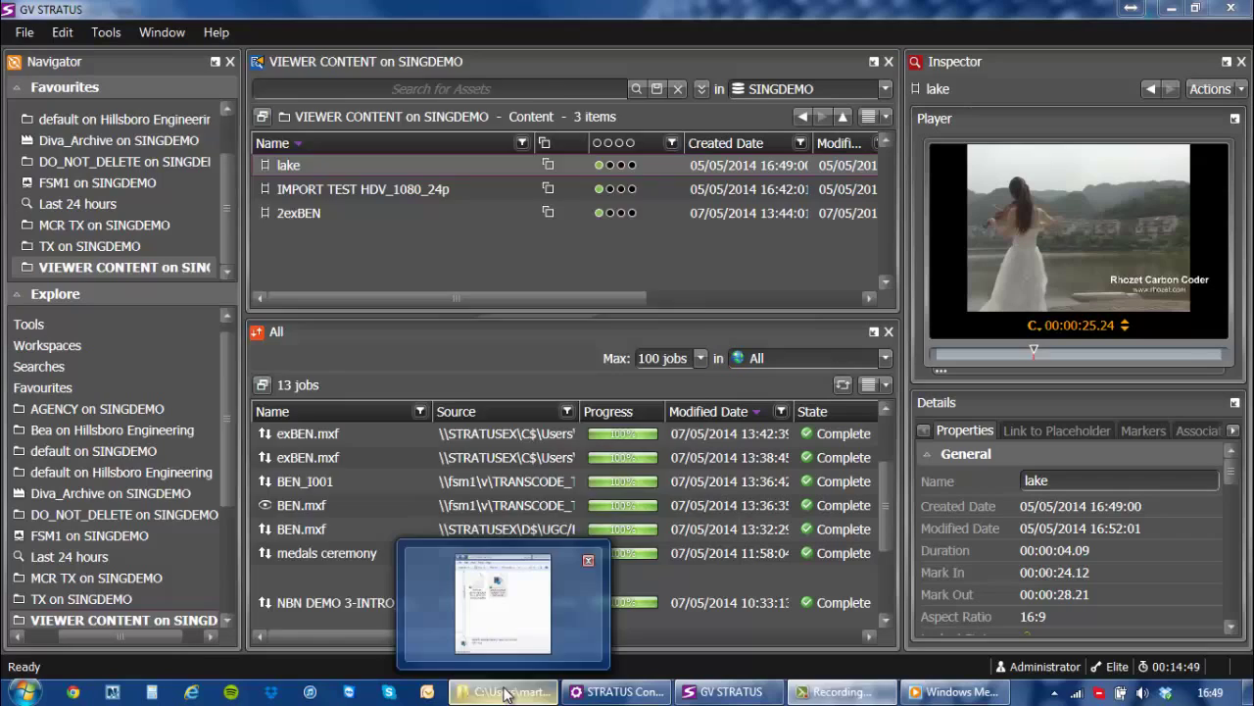
# Play and pause the spanish armada training GoPro mp4 from Dropbox UGC, then close the player
pyautogui.click(506, 694)
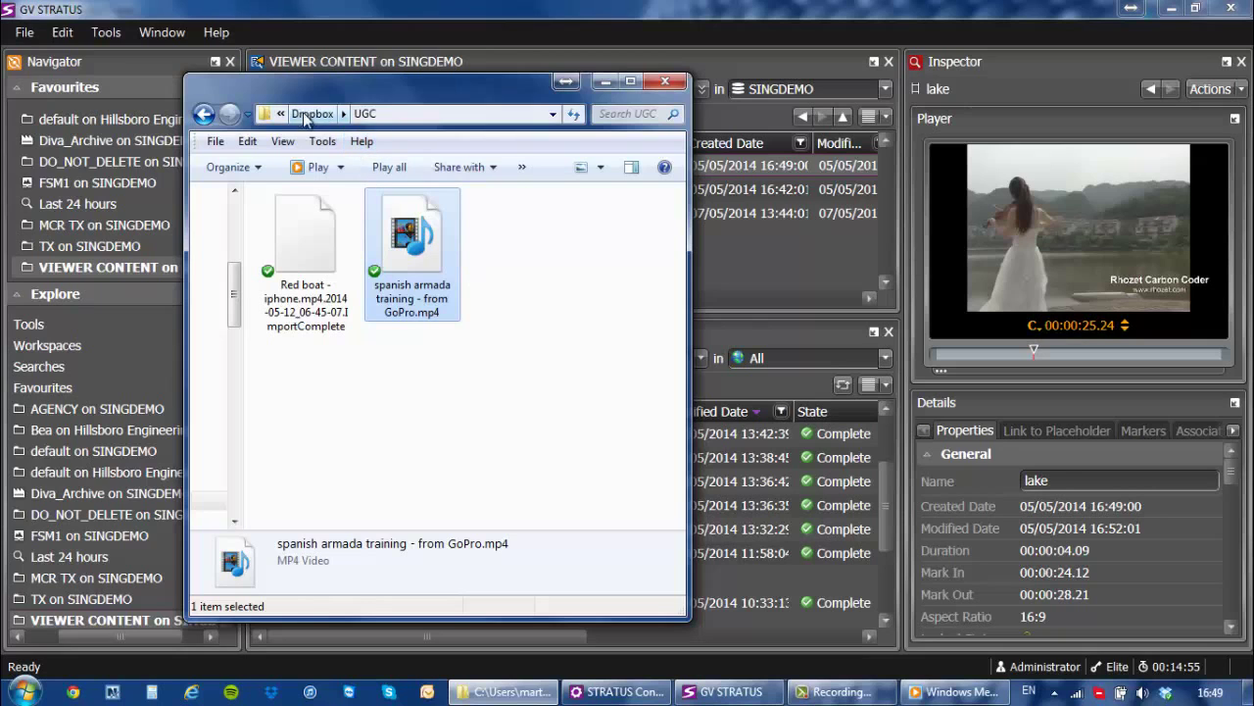
pyautogui.doubleClick(427, 231)
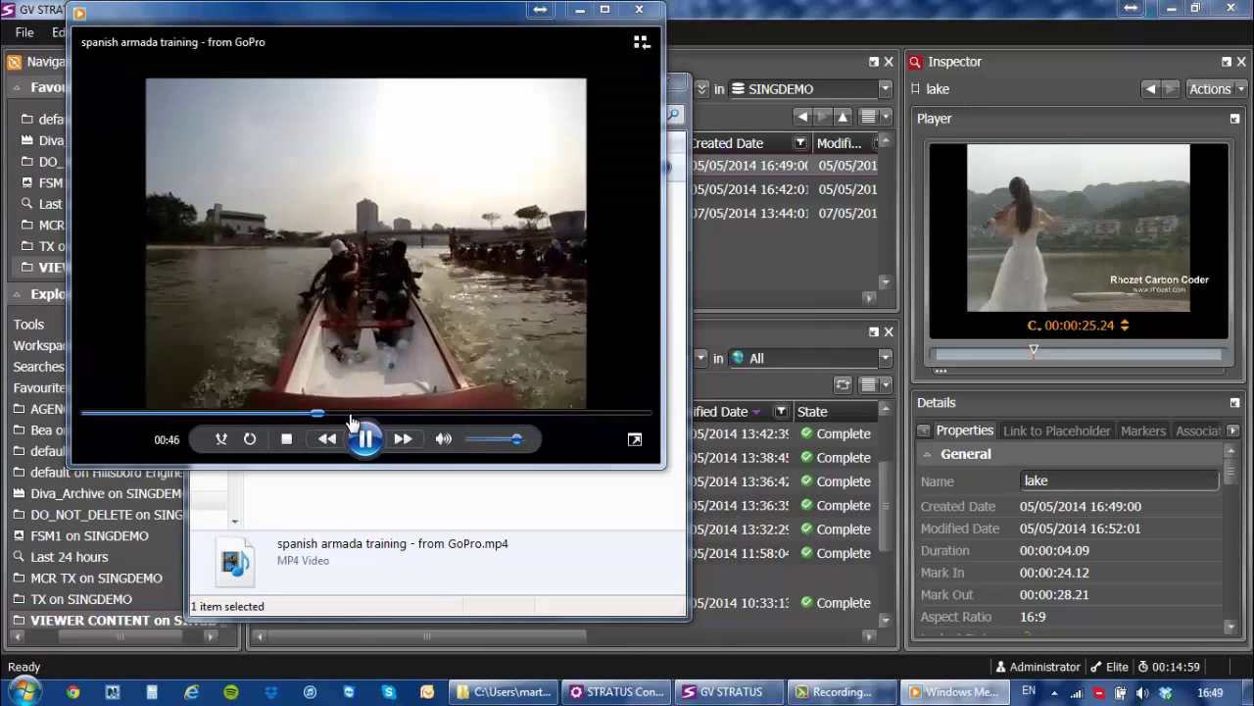
pyautogui.click(364, 439)
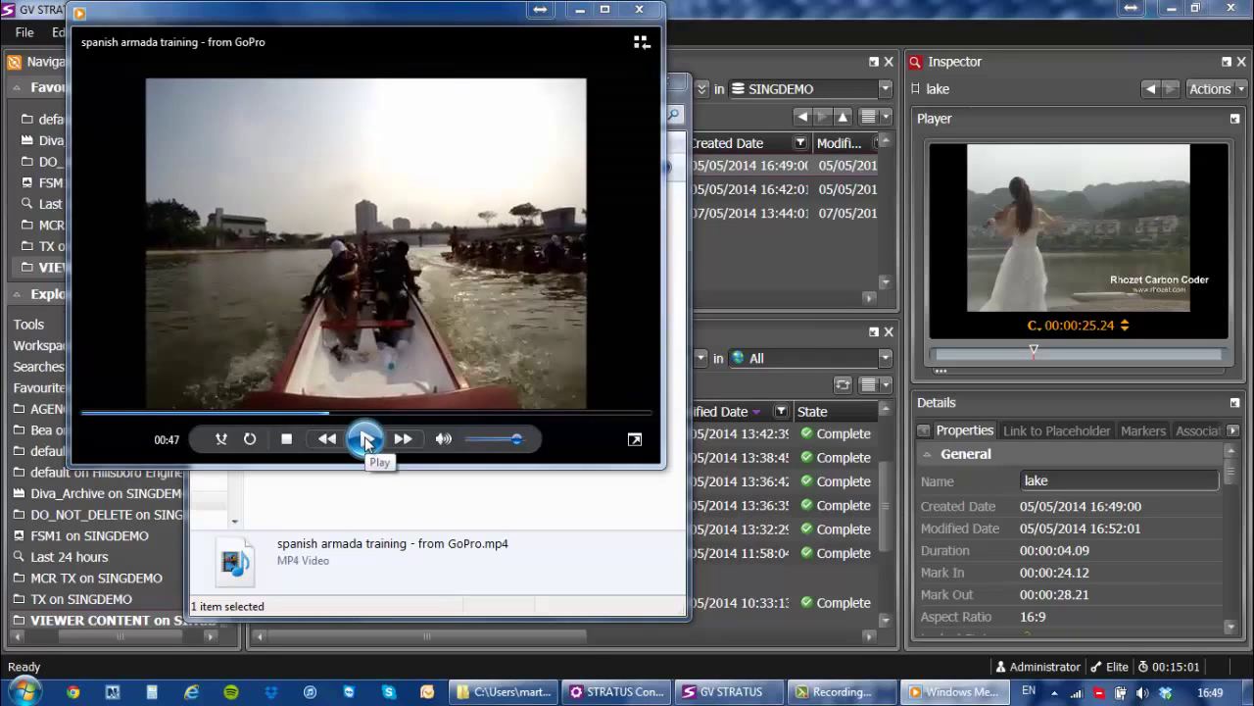
pyautogui.moveTo(659, 11); pyautogui.dragTo(1099, 196)
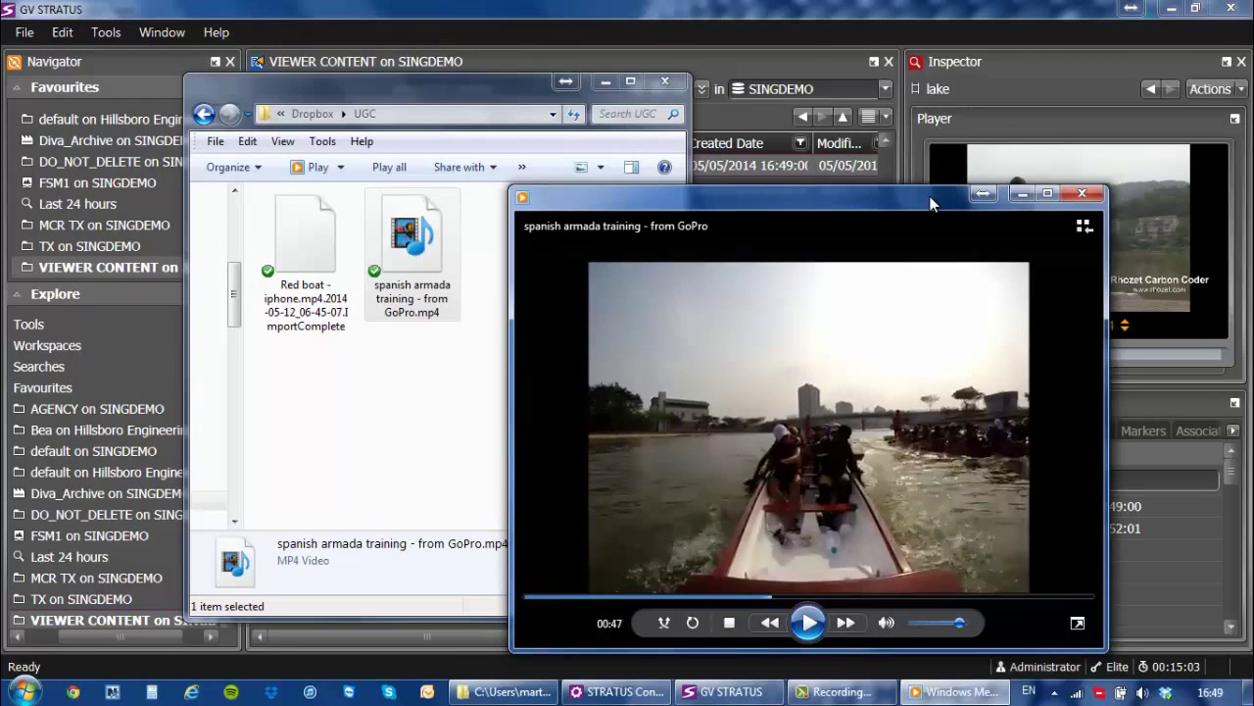
pyautogui.click(1091, 197)
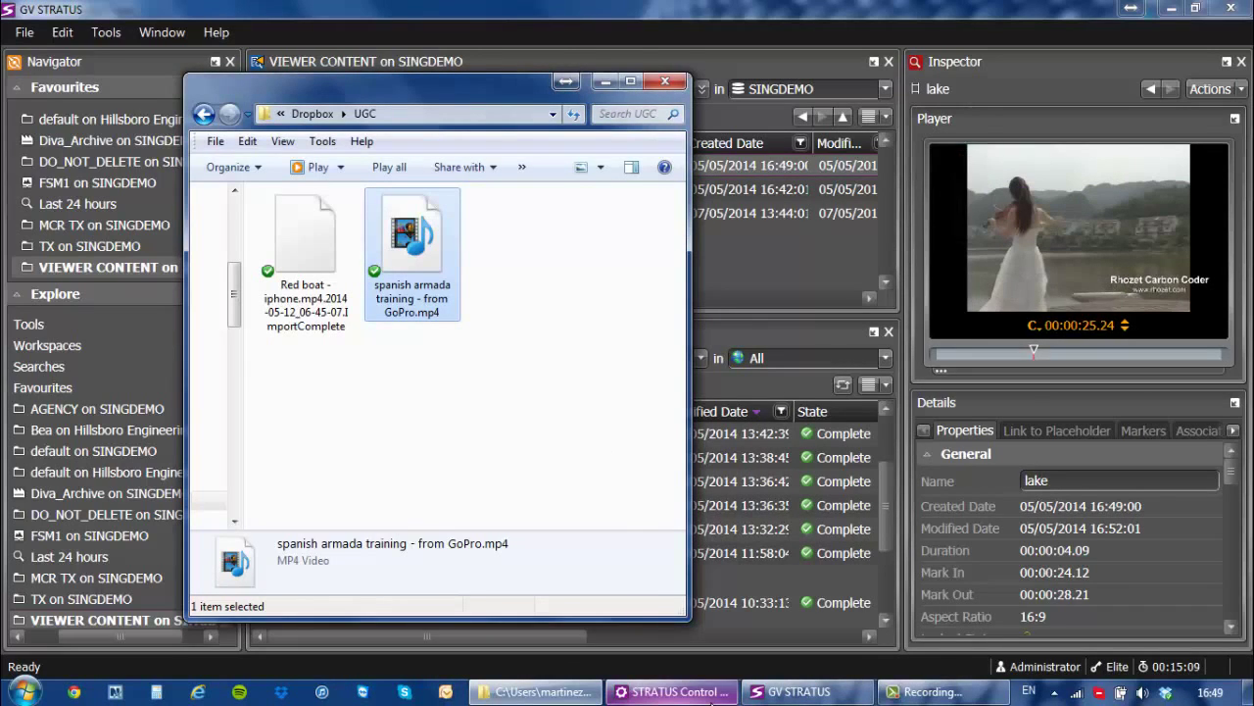
# Open the DropboxImport rule in the STRATUS Control Panel Rule Editor and review its name
pyautogui.click(672, 691)
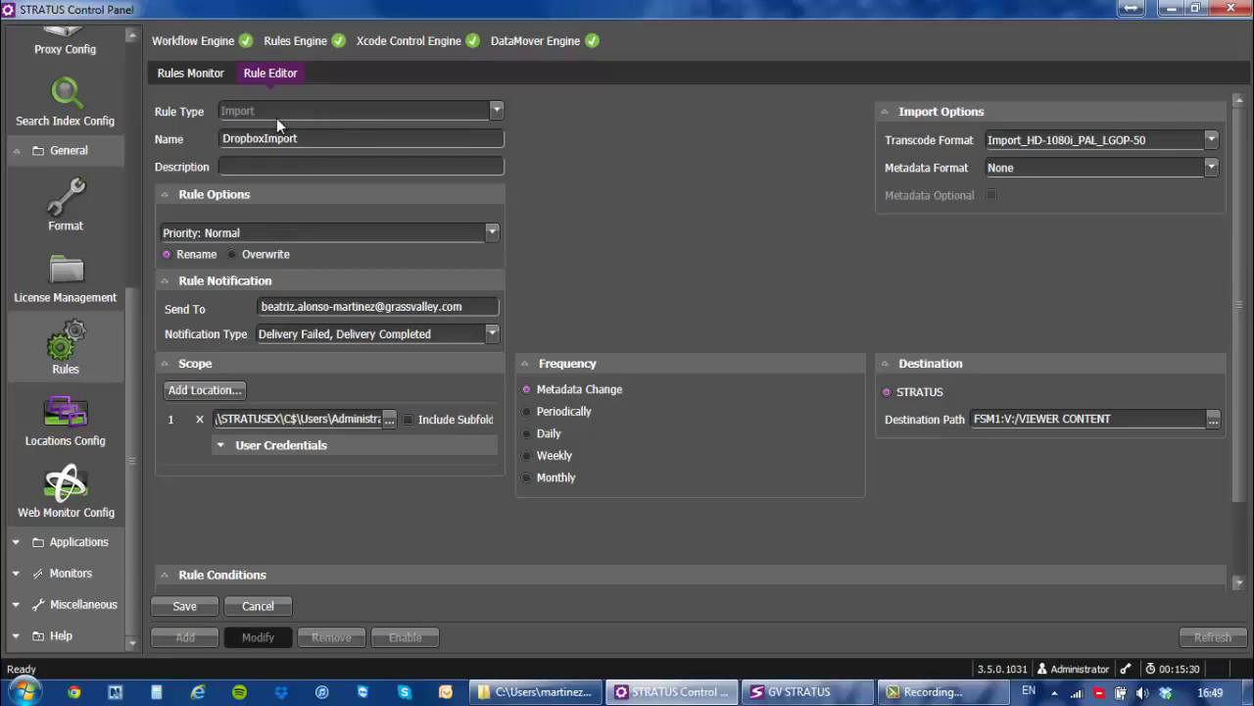
pyautogui.moveTo(311, 138); pyautogui.dragTo(217, 125)
pyautogui.click(553, 278)
pyautogui.click(1214, 422)
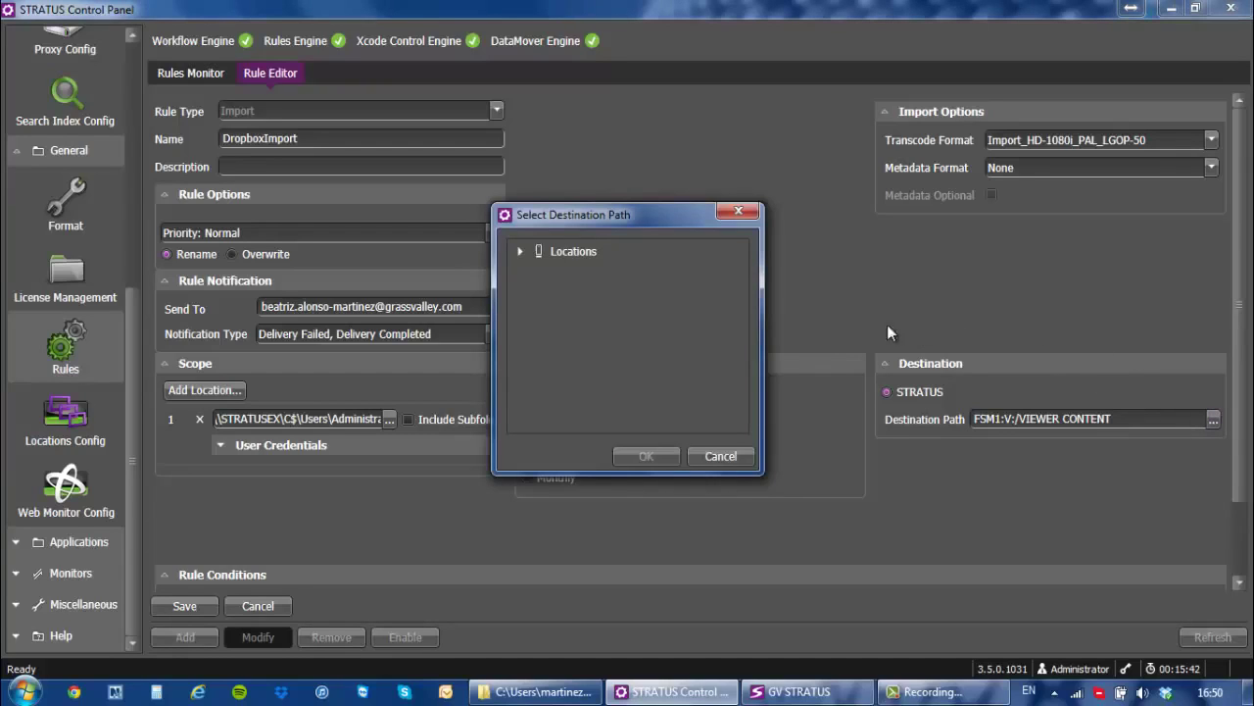
pyautogui.doubleClick(569, 250)
pyautogui.doubleClick(571, 272)
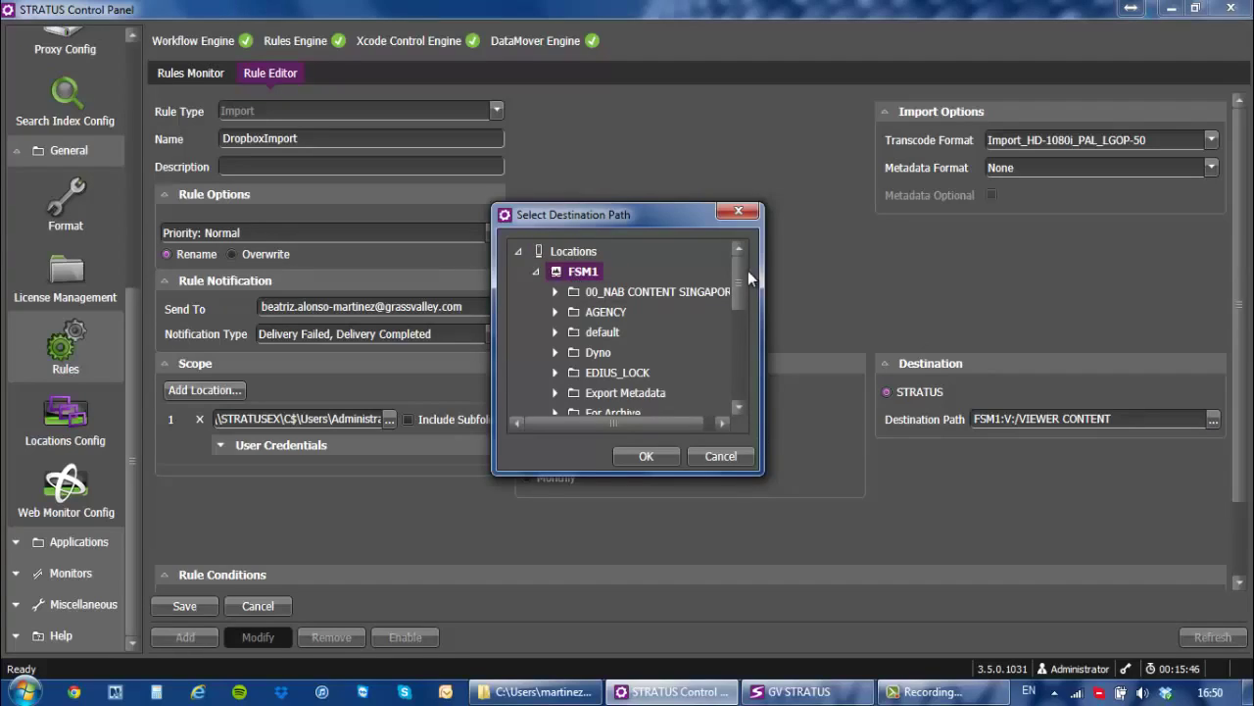
pyautogui.moveTo(748, 271); pyautogui.dragTo(746, 377)
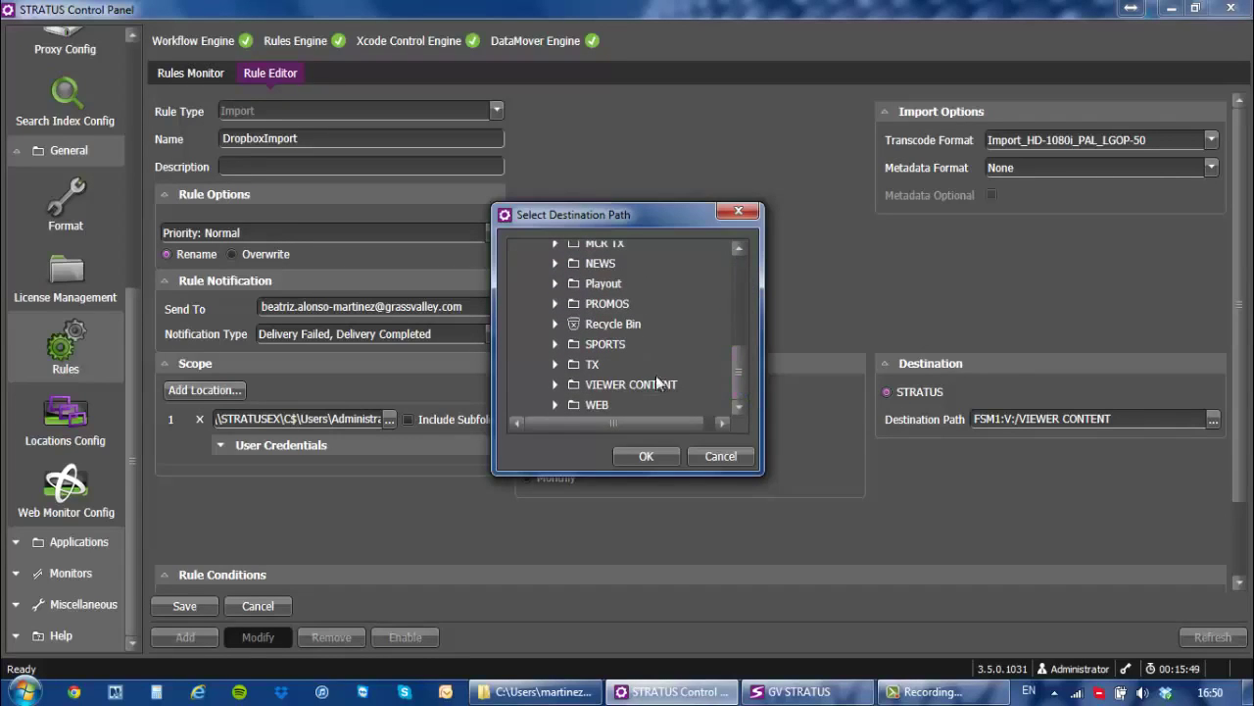
pyautogui.click(714, 453)
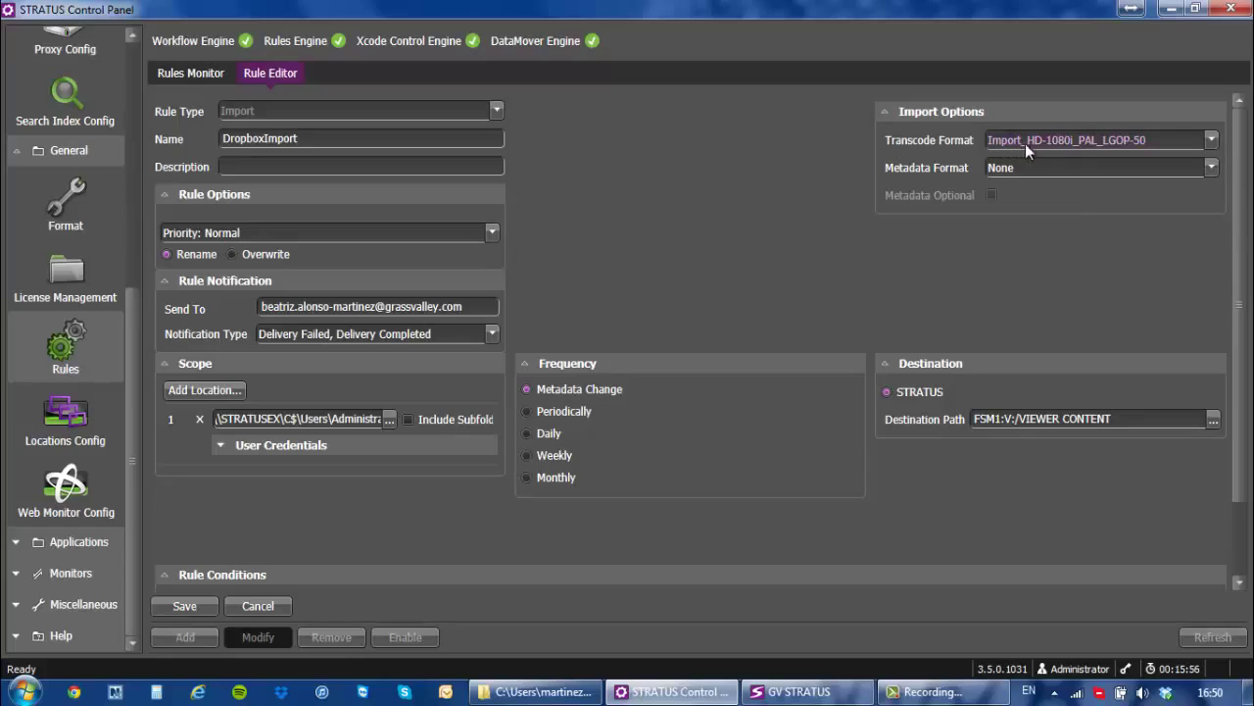
pyautogui.click(1212, 142)
pyautogui.scroll(1, 1127, 186)
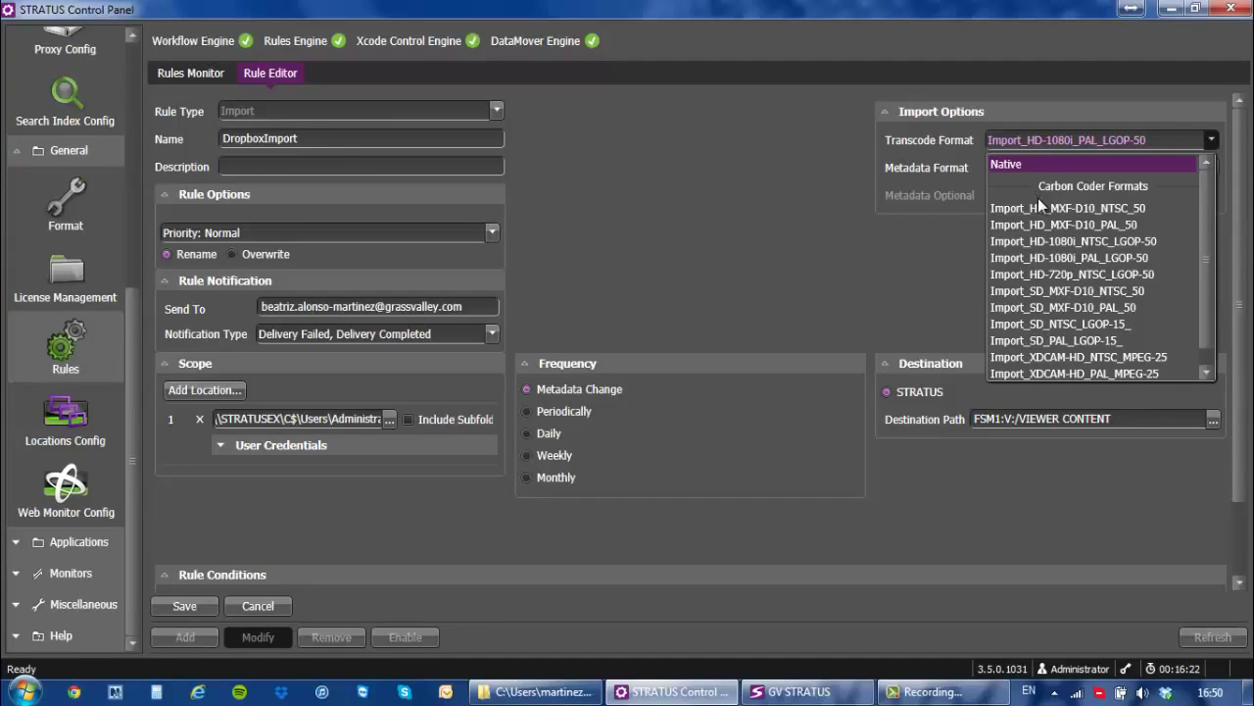
pyautogui.click(805, 226)
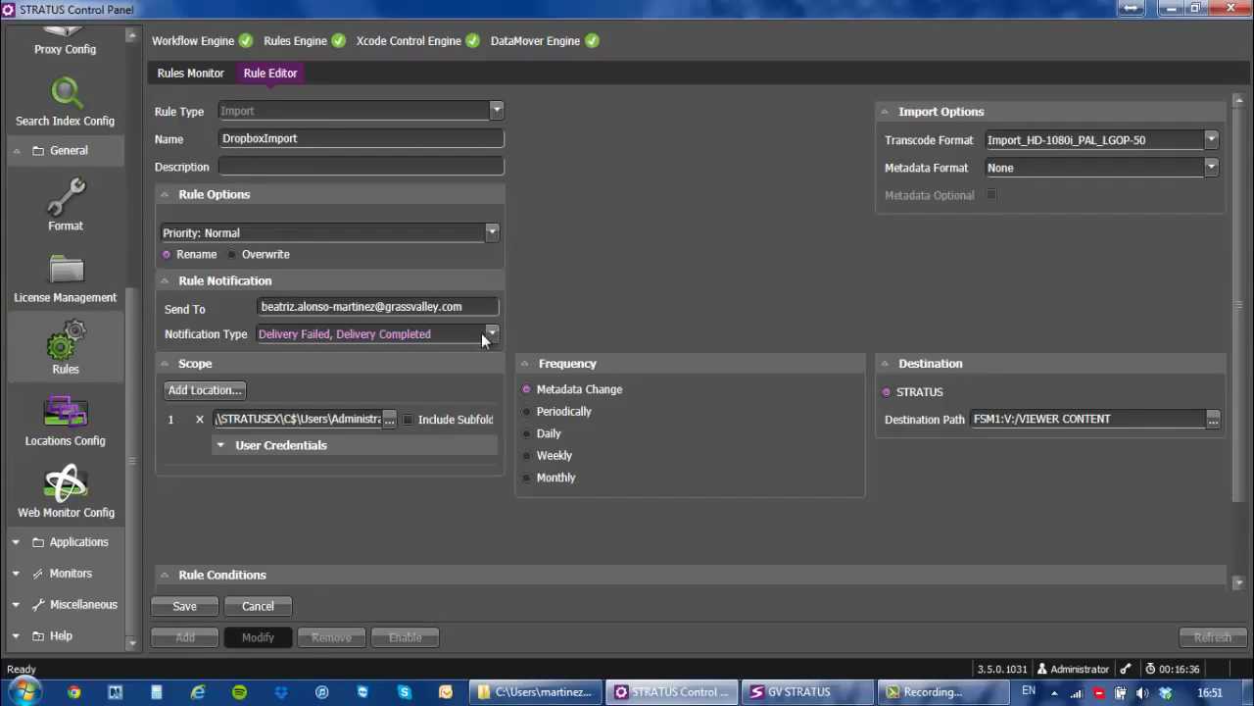
# Open Add Condition and cancel it, leaving the DropboxImport rule with no conditions
pyautogui.click(482, 307)
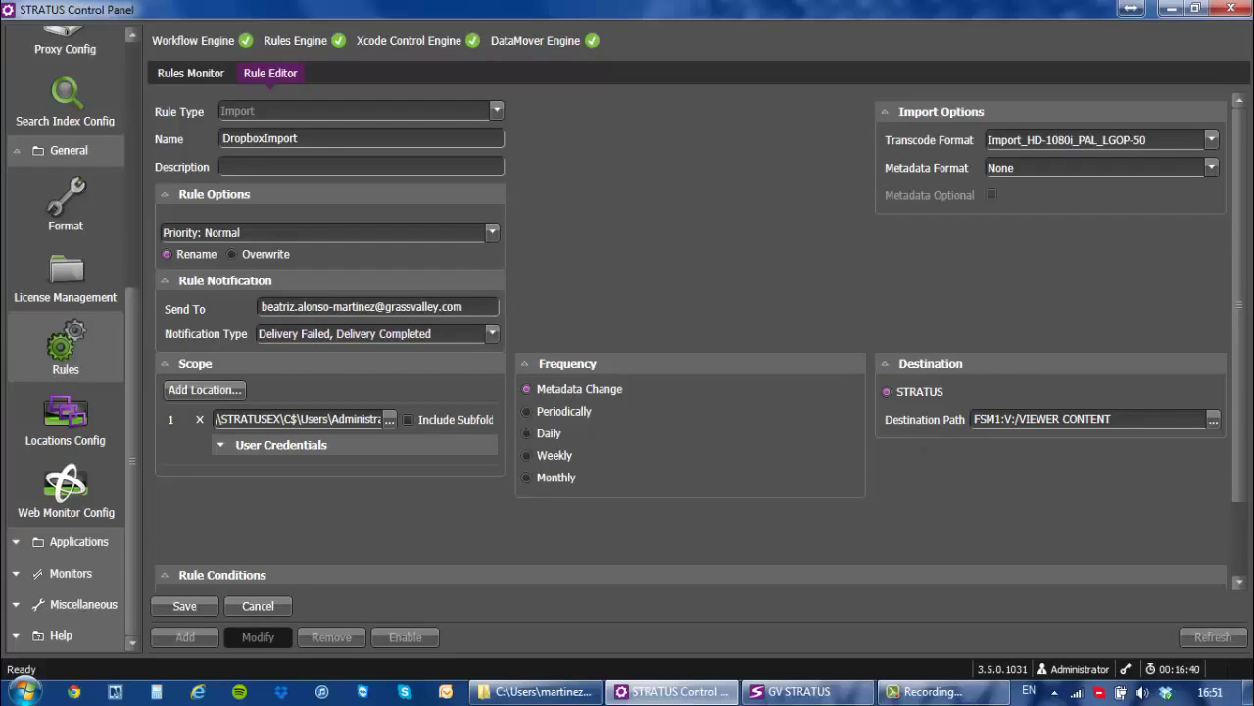
pyautogui.scroll(-2, 1241, 457)
pyautogui.scroll(-2, 1241, 458)
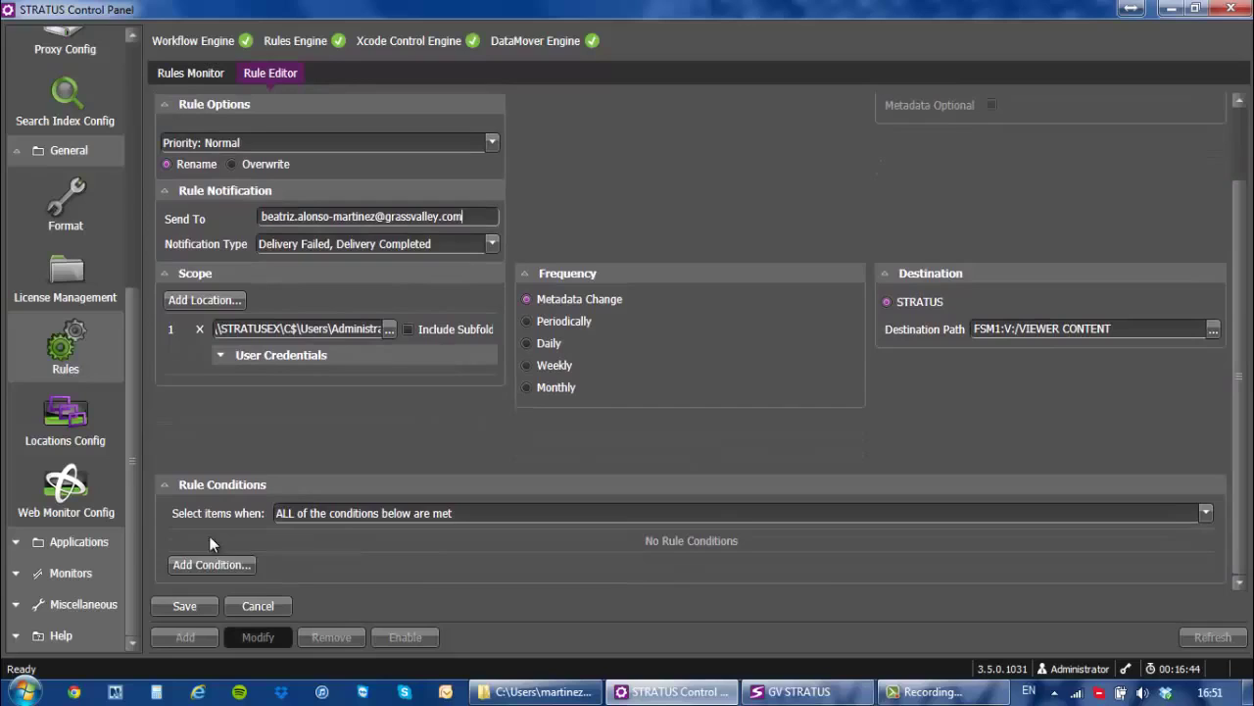
pyautogui.click(211, 565)
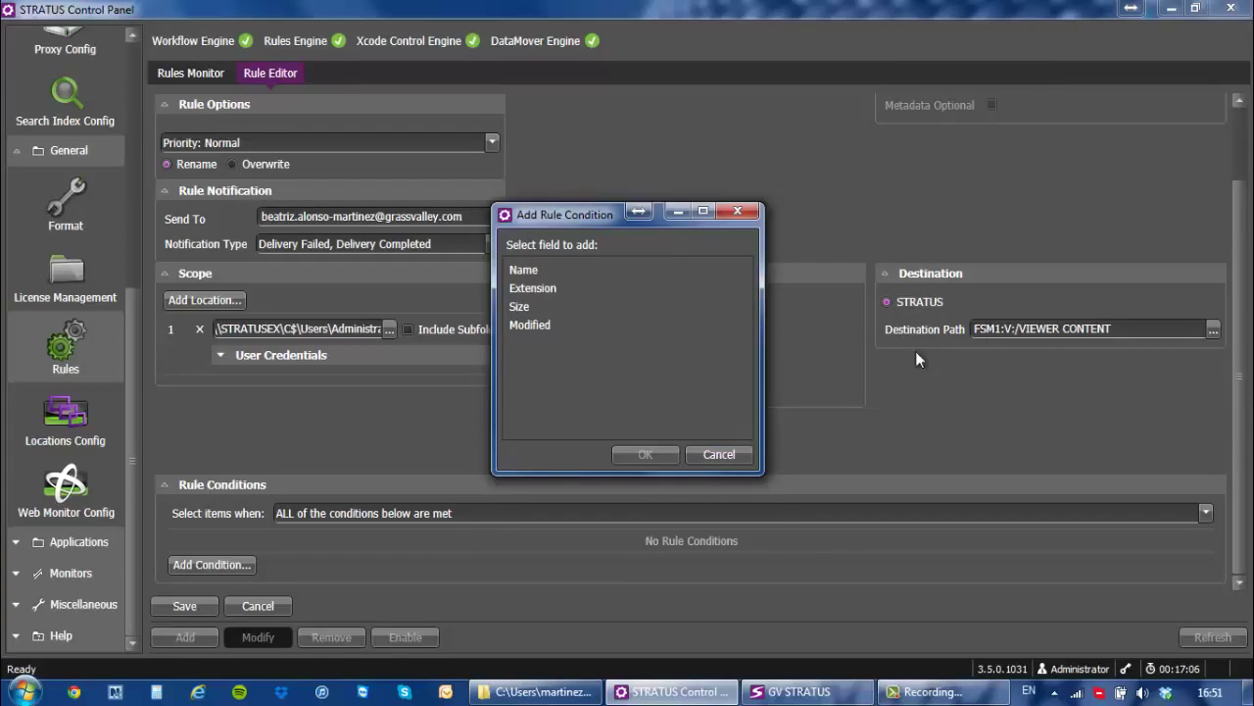
pyautogui.click(718, 455)
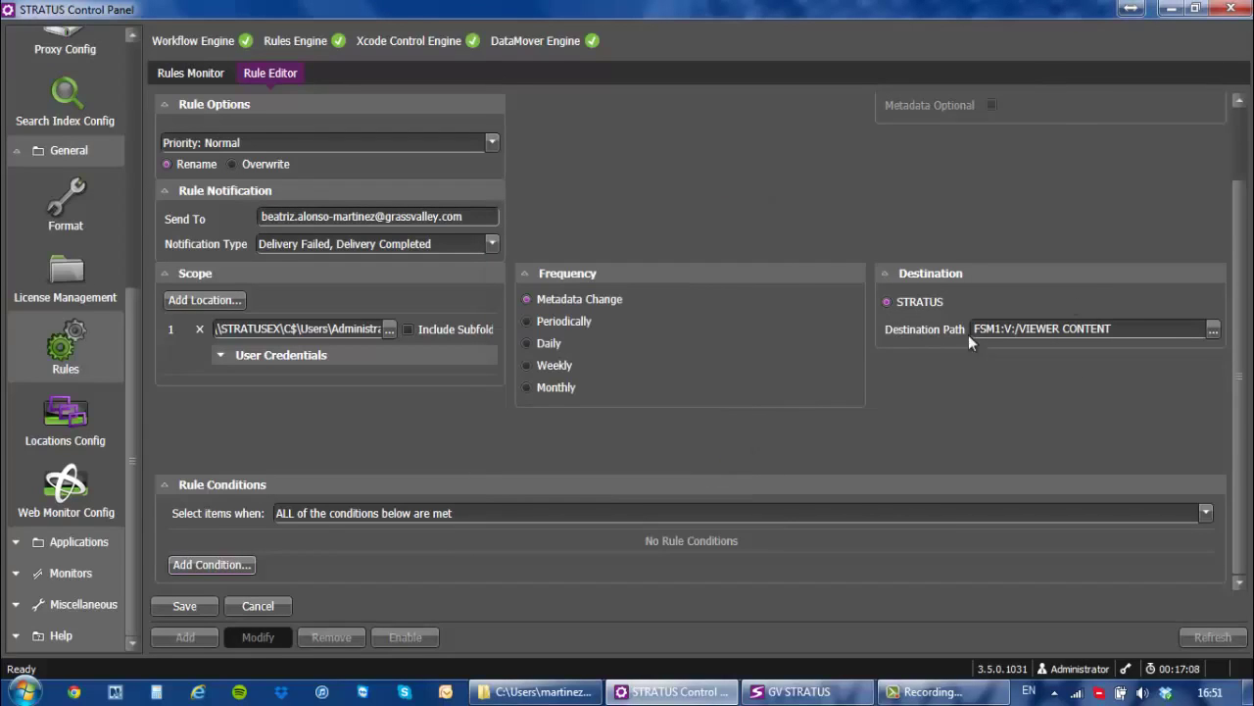
# Save the DropboxImport rule and enable it
pyautogui.scroll(2, 1242, 188)
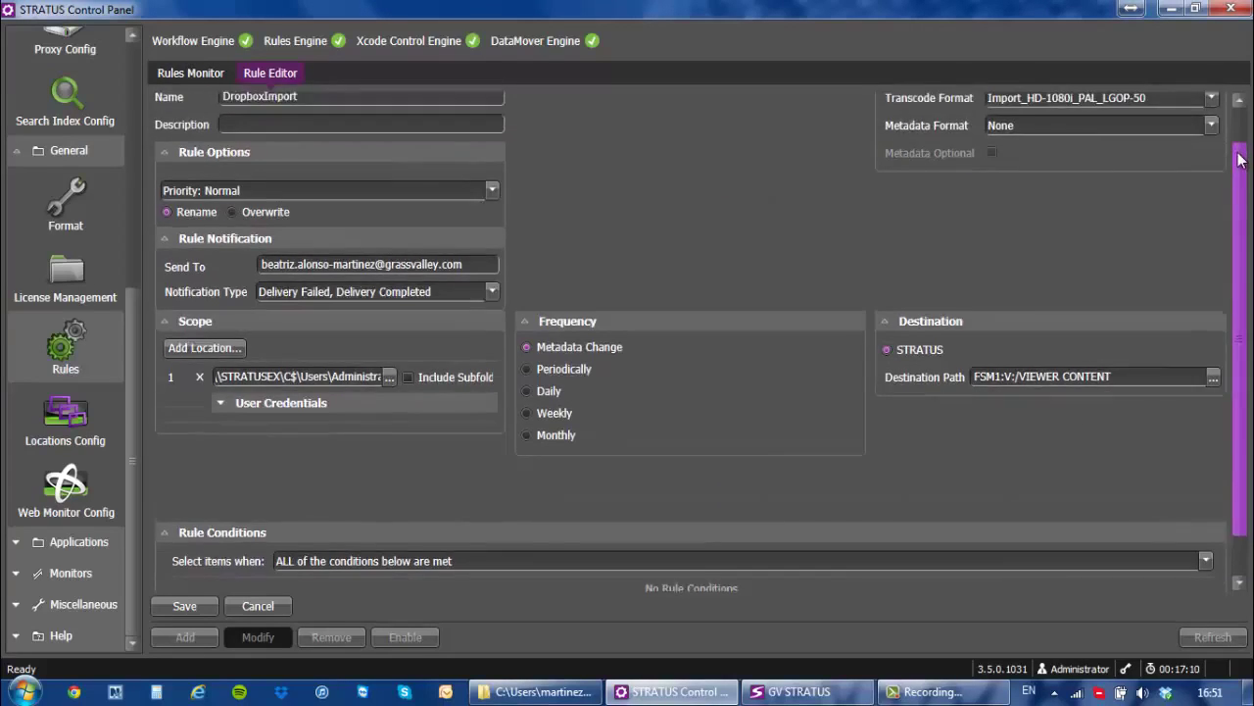
pyautogui.scroll(-2, 1241, 191)
pyautogui.click(184, 606)
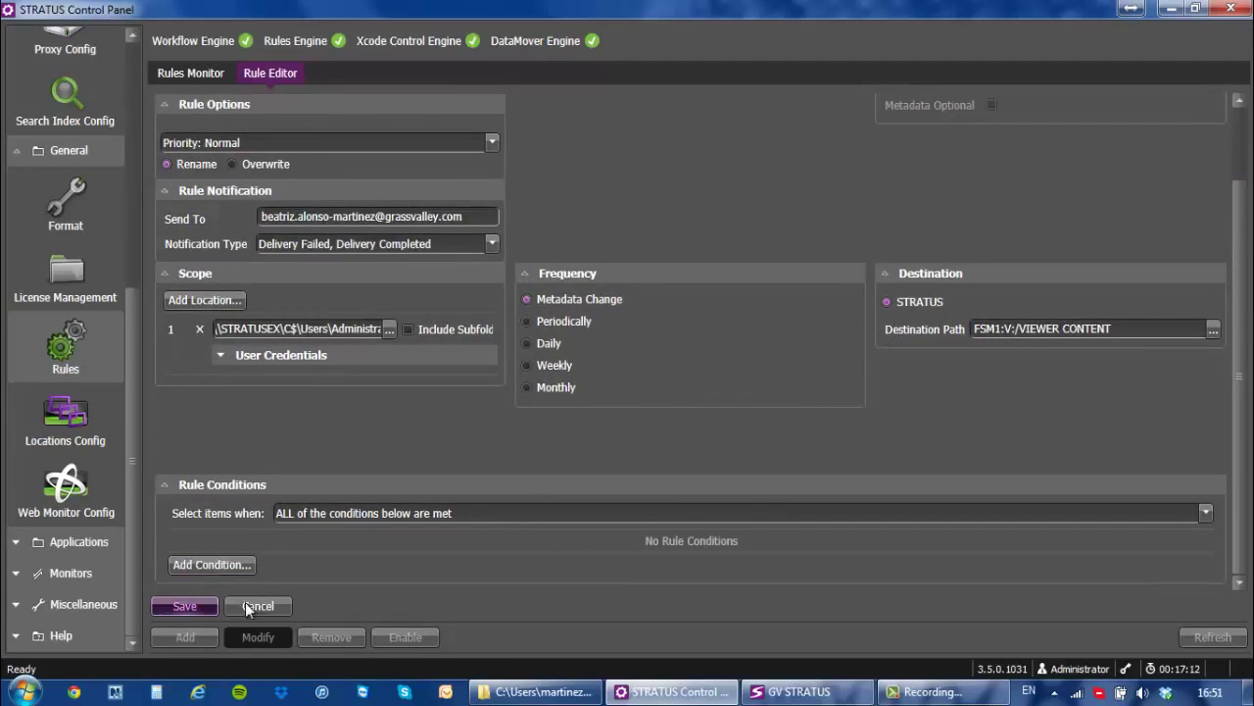
pyautogui.click(412, 637)
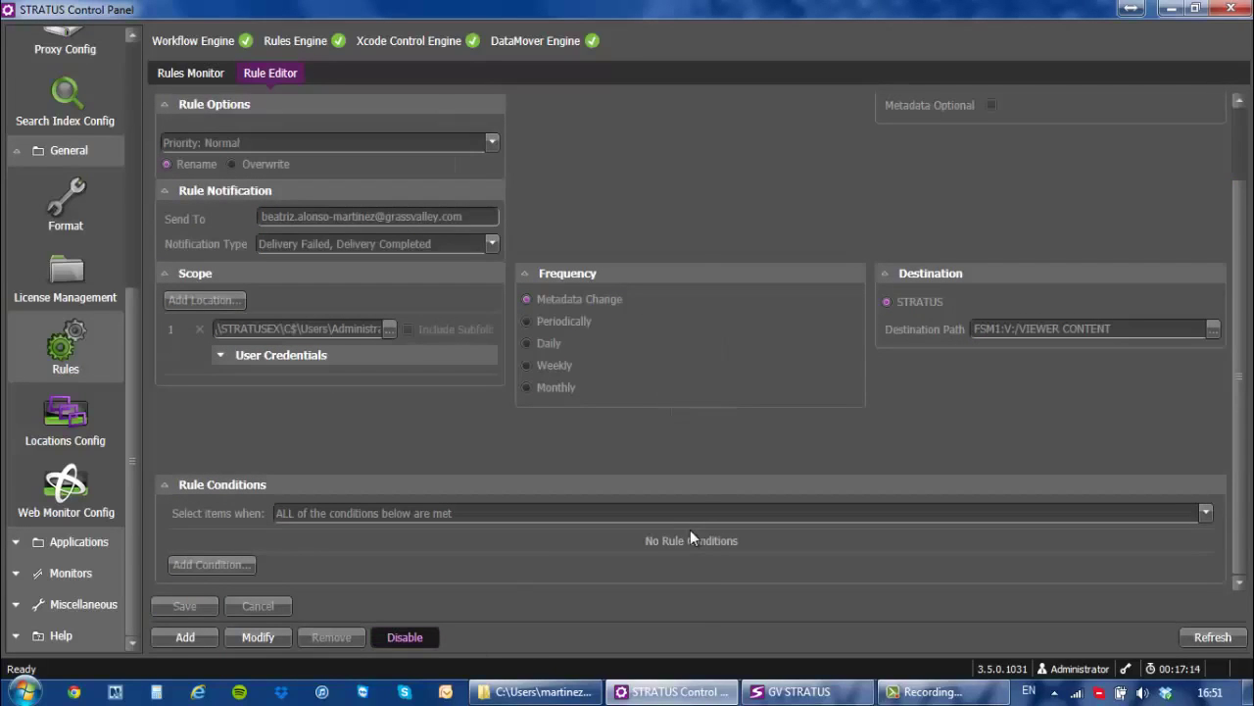
# Replay the GoPro clip from Dropbox UGC, close it, and select the Red boat ImportComplete marker
pyautogui.click(539, 690)
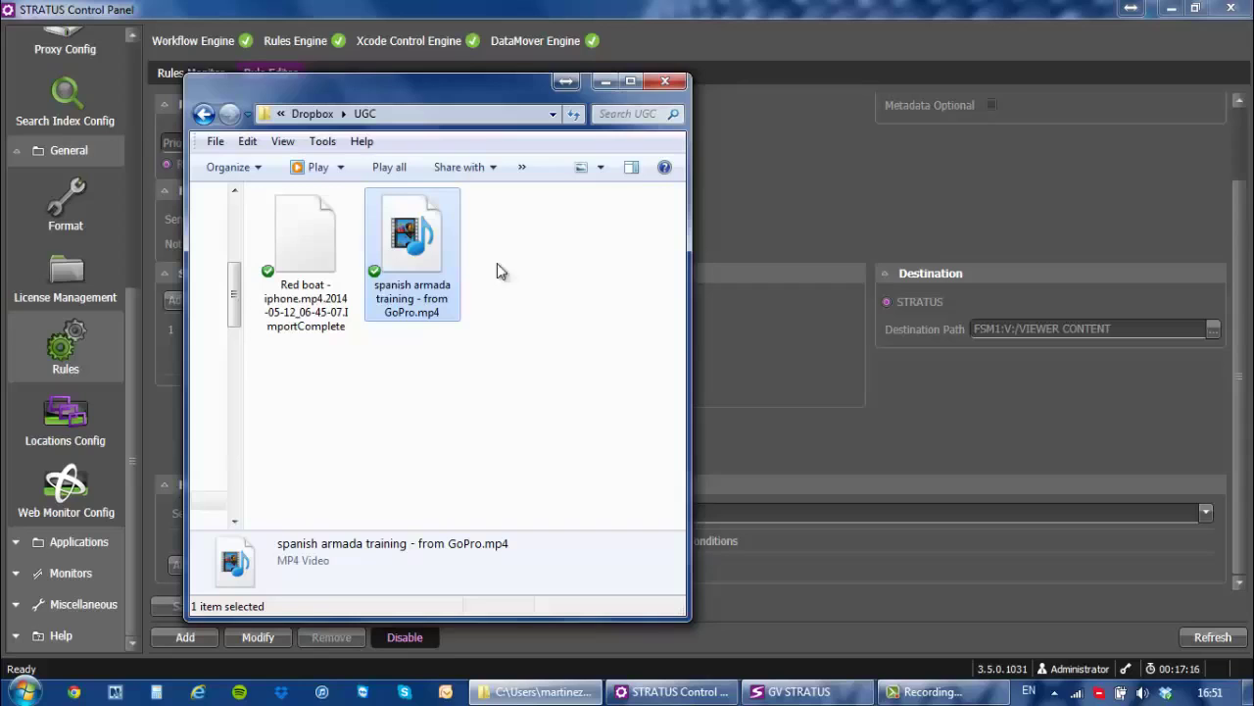
pyautogui.moveTo(411, 255)
pyautogui.doubleClick(426, 310)
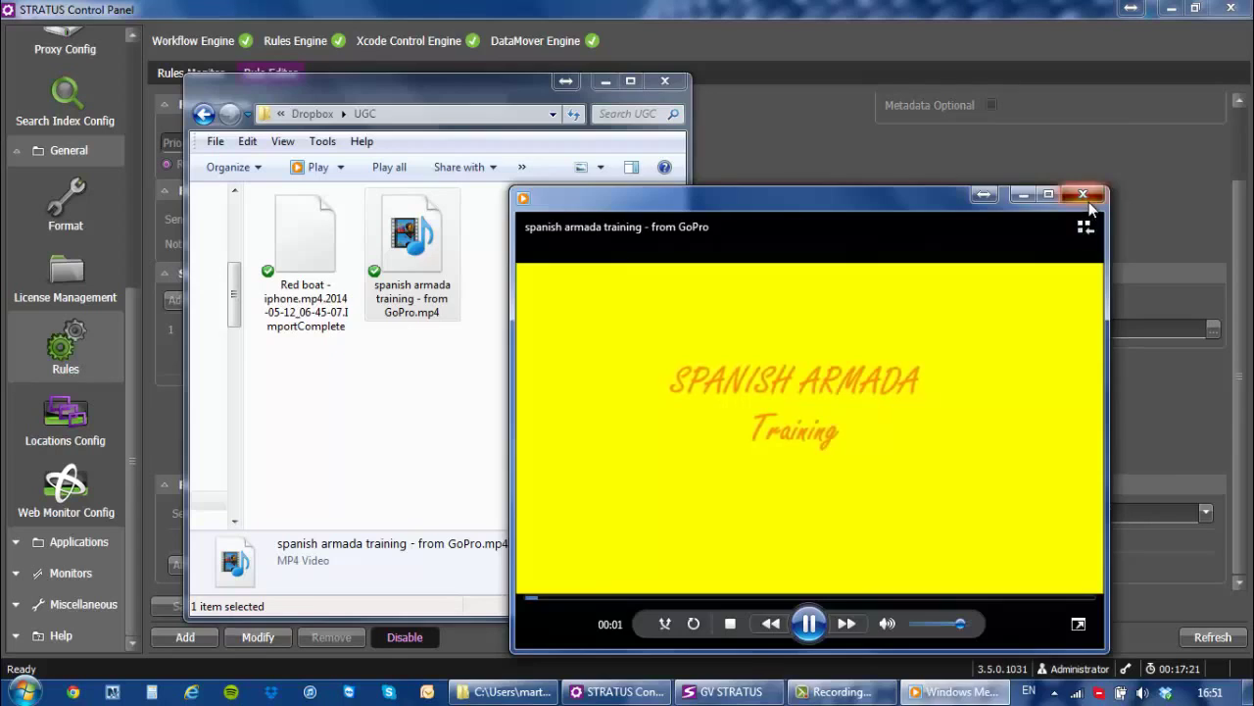
pyautogui.click(1083, 194)
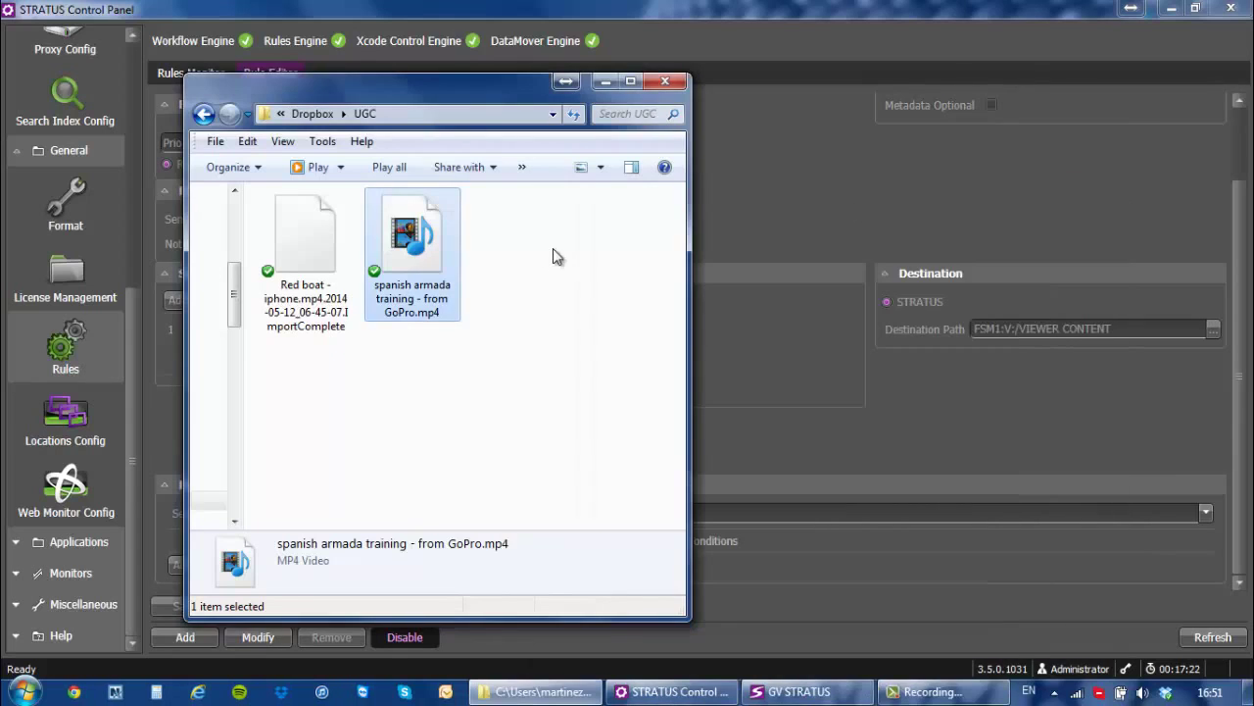
pyautogui.click(330, 273)
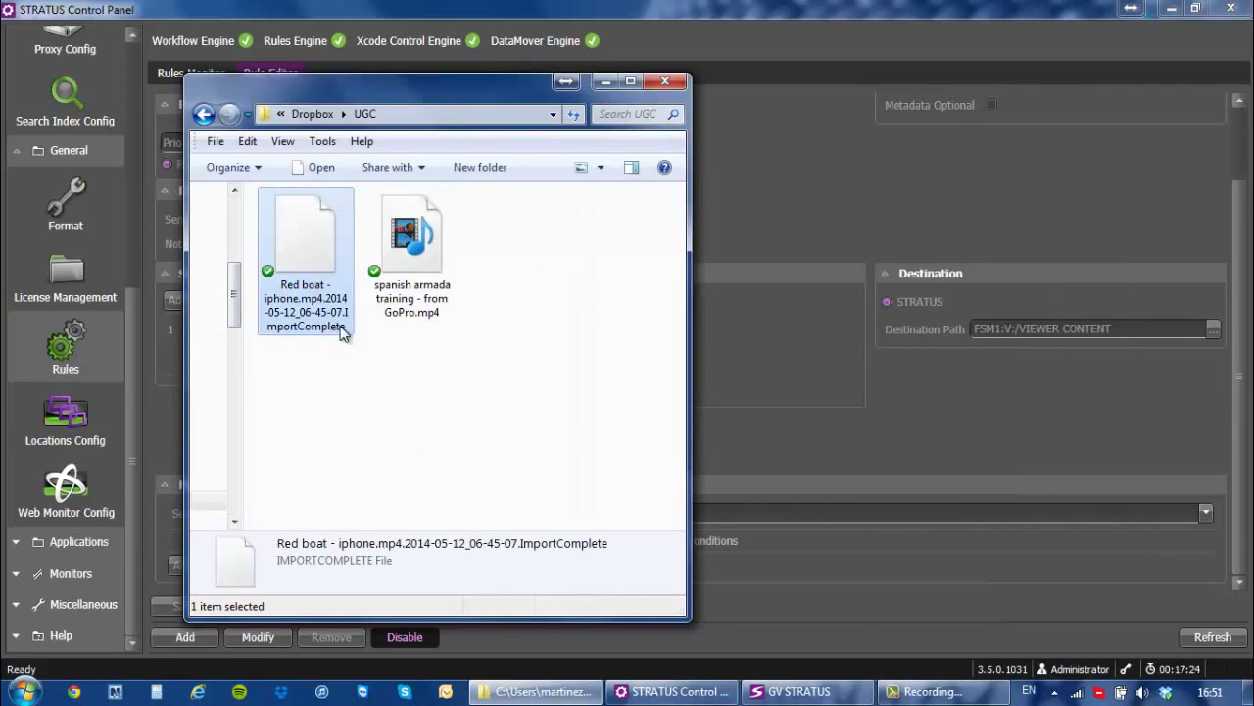
# Filter the GV STRATUS Jobs panel to Rules Workflows and widen the Name column
pyautogui.click(794, 691)
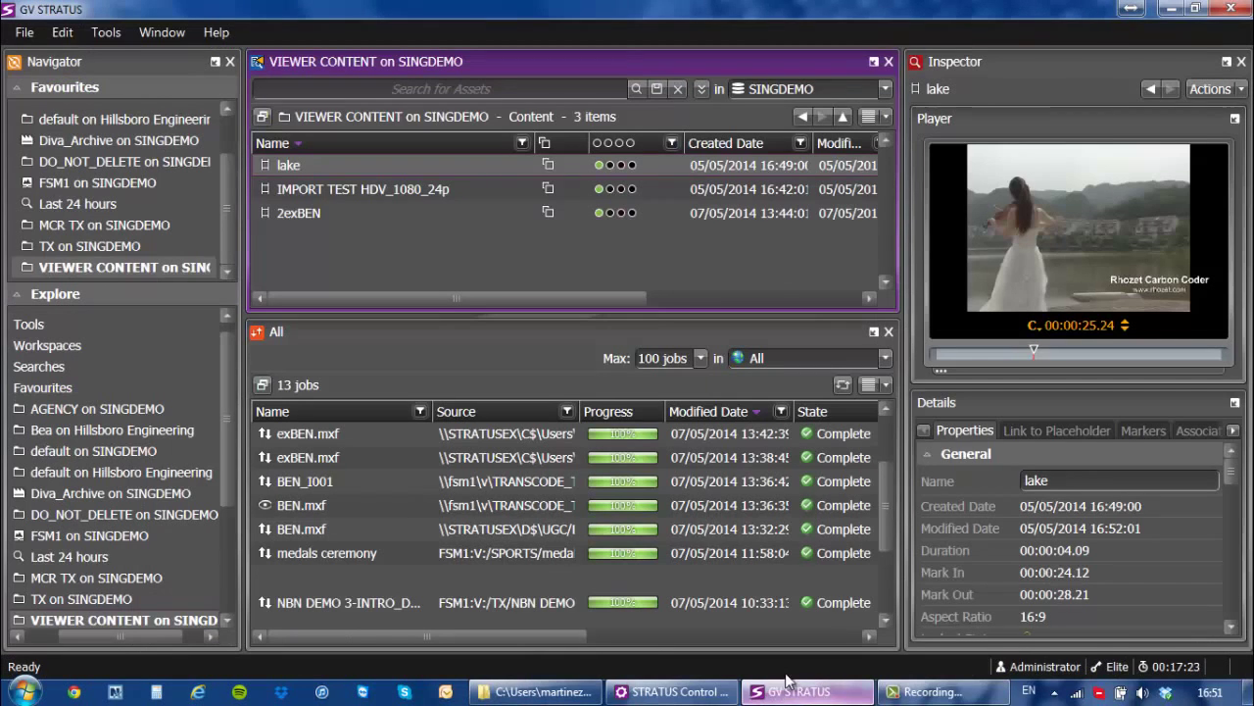
pyautogui.moveTo(888, 465); pyautogui.dragTo(882, 415)
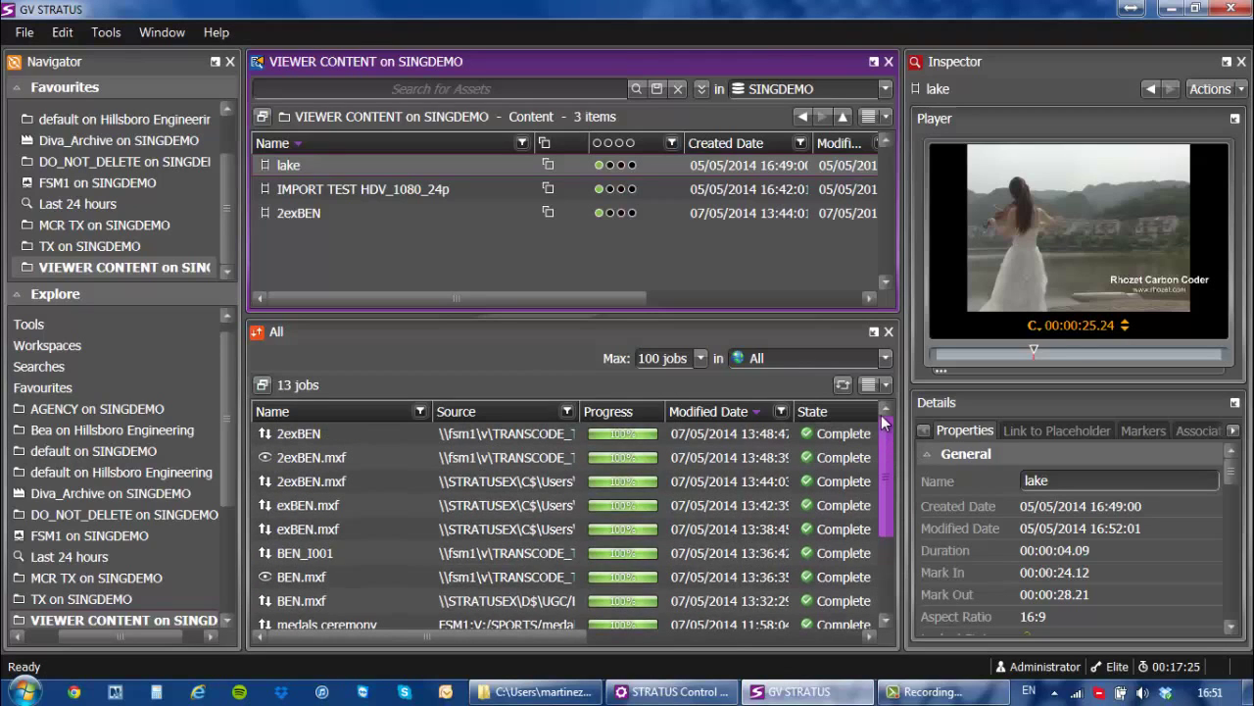
pyautogui.click(787, 360)
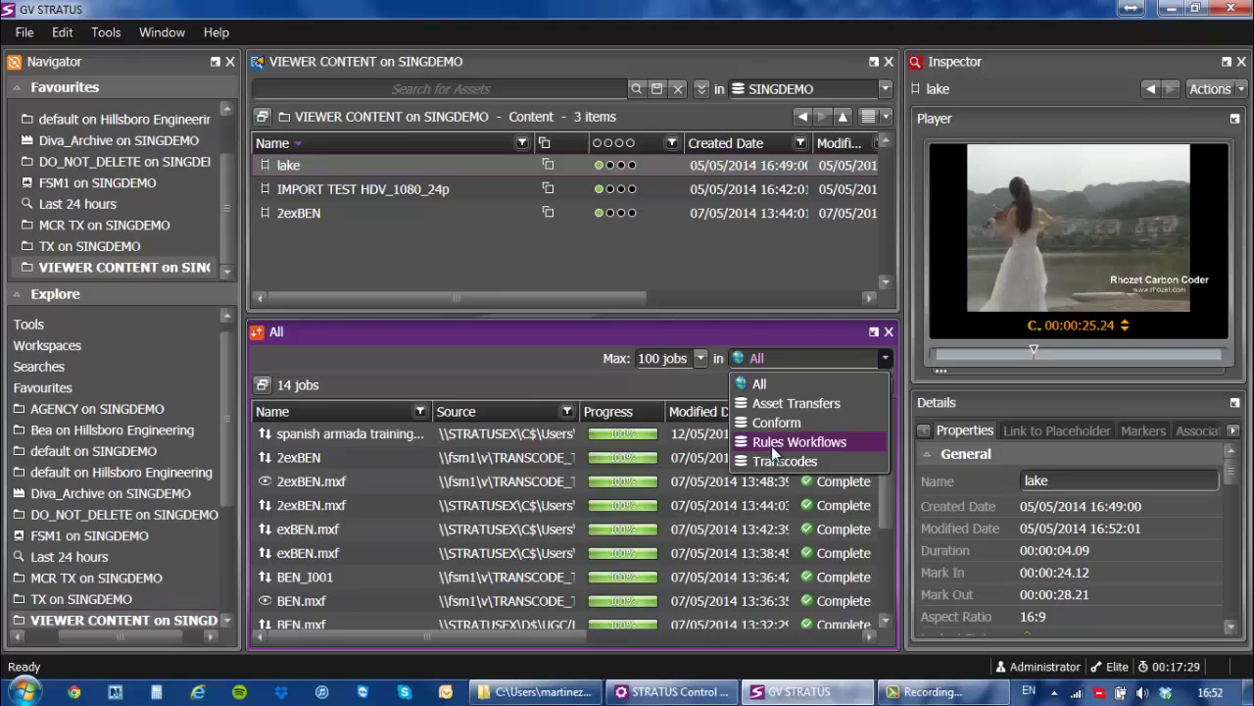
pyautogui.click(771, 443)
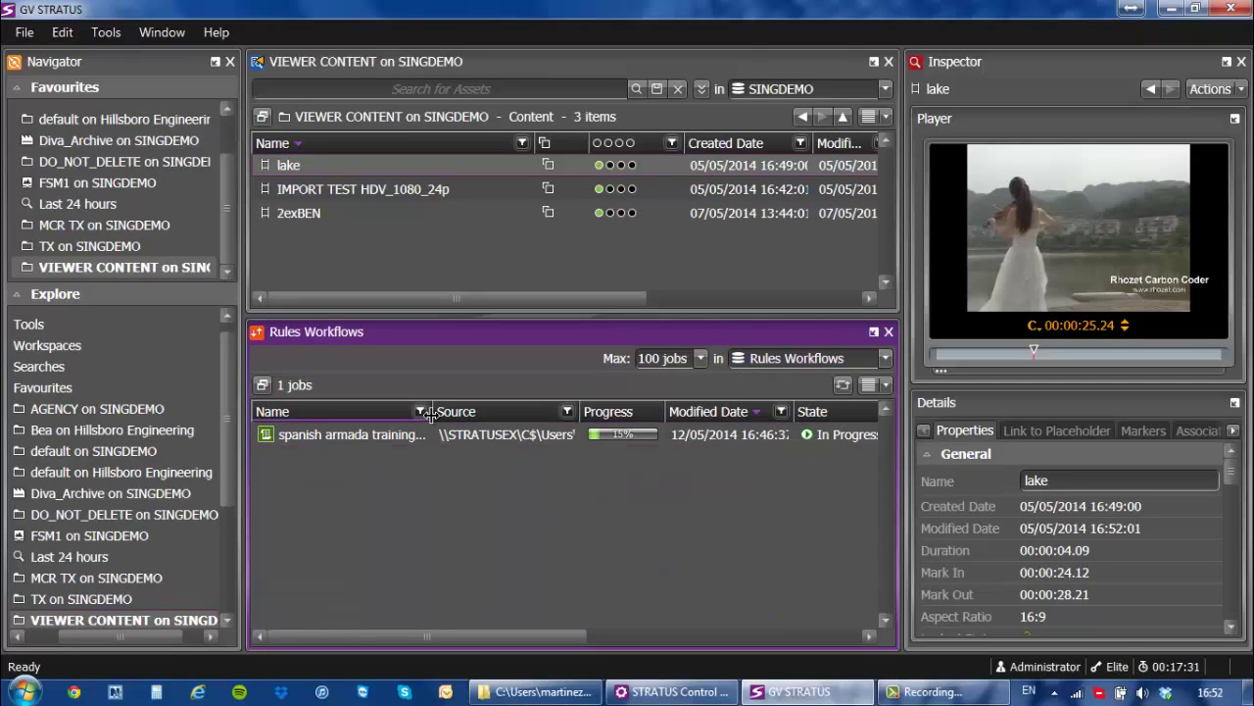
pyautogui.moveTo(432, 410); pyautogui.dragTo(533, 409)
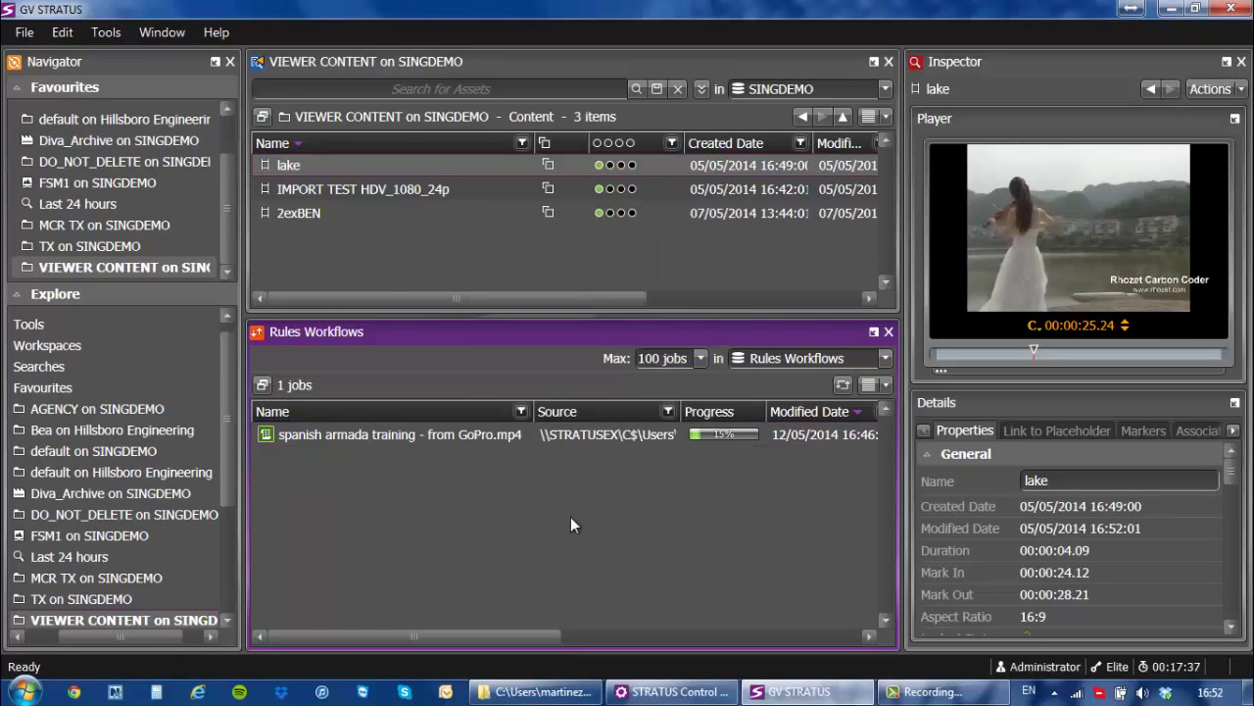
# Switch the Jobs filter to Transcodes and narrow the Name column to show job states
pyautogui.click(835, 357)
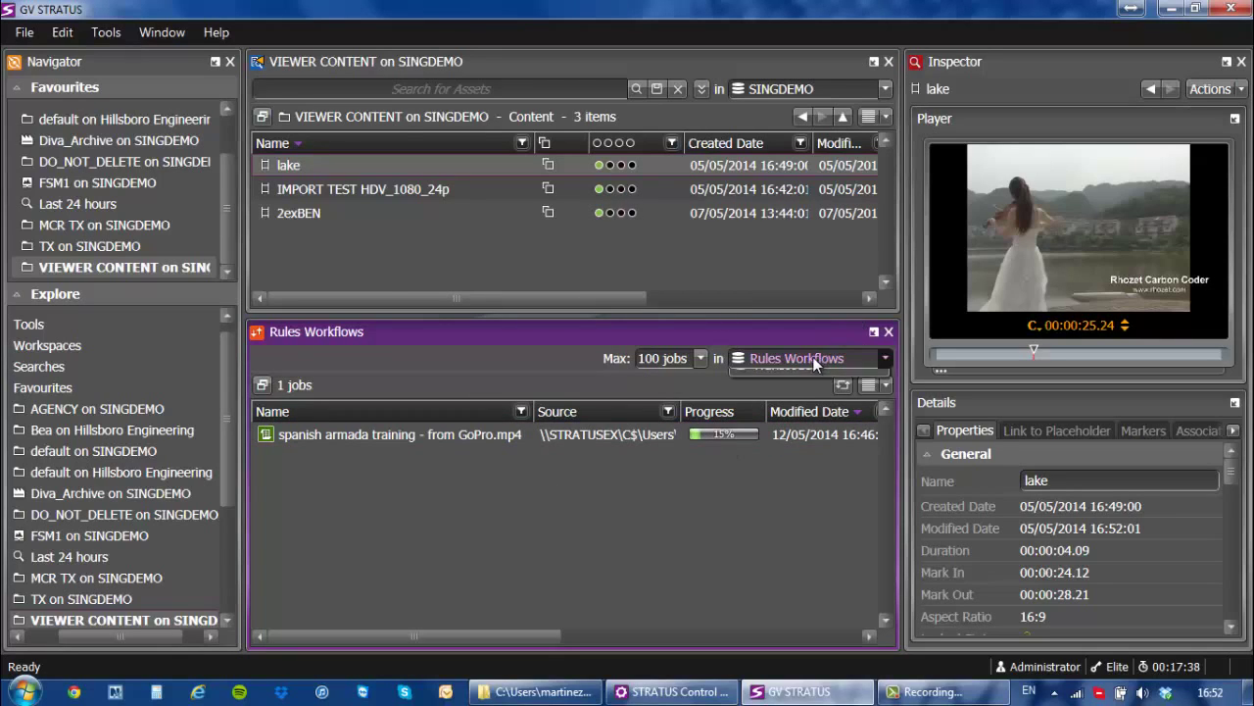
pyautogui.click(786, 458)
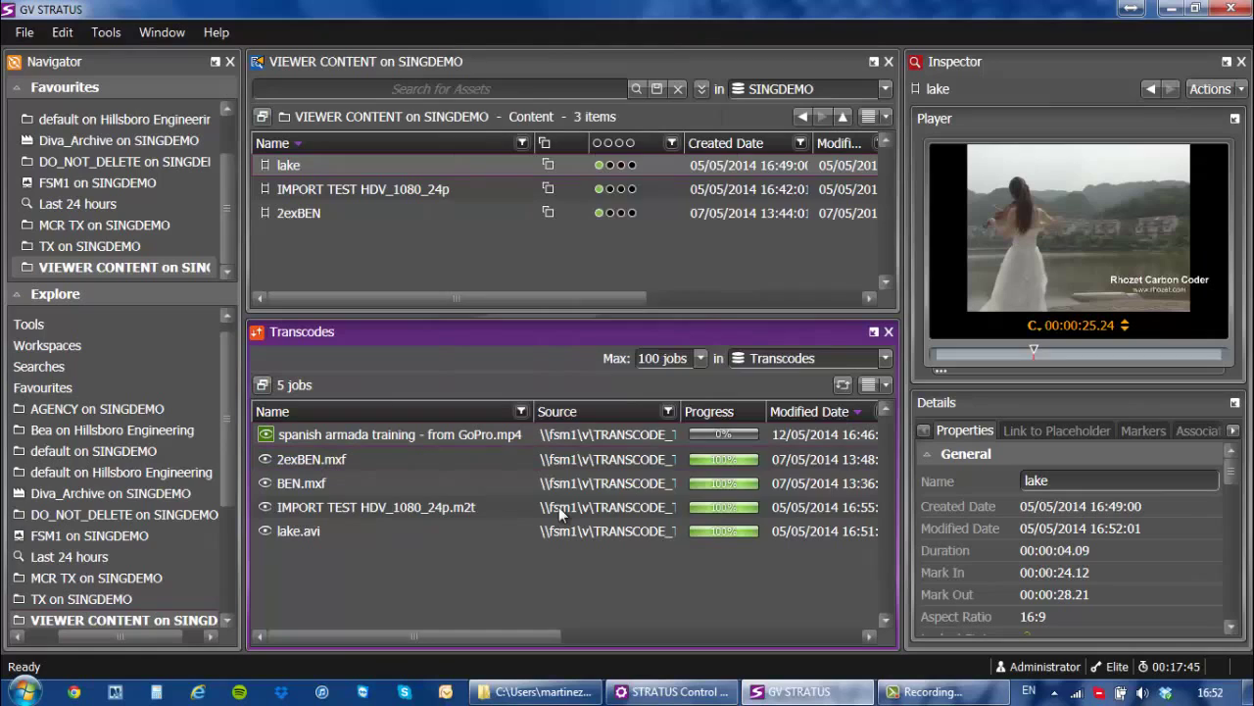
pyautogui.moveTo(534, 411); pyautogui.dragTo(429, 412)
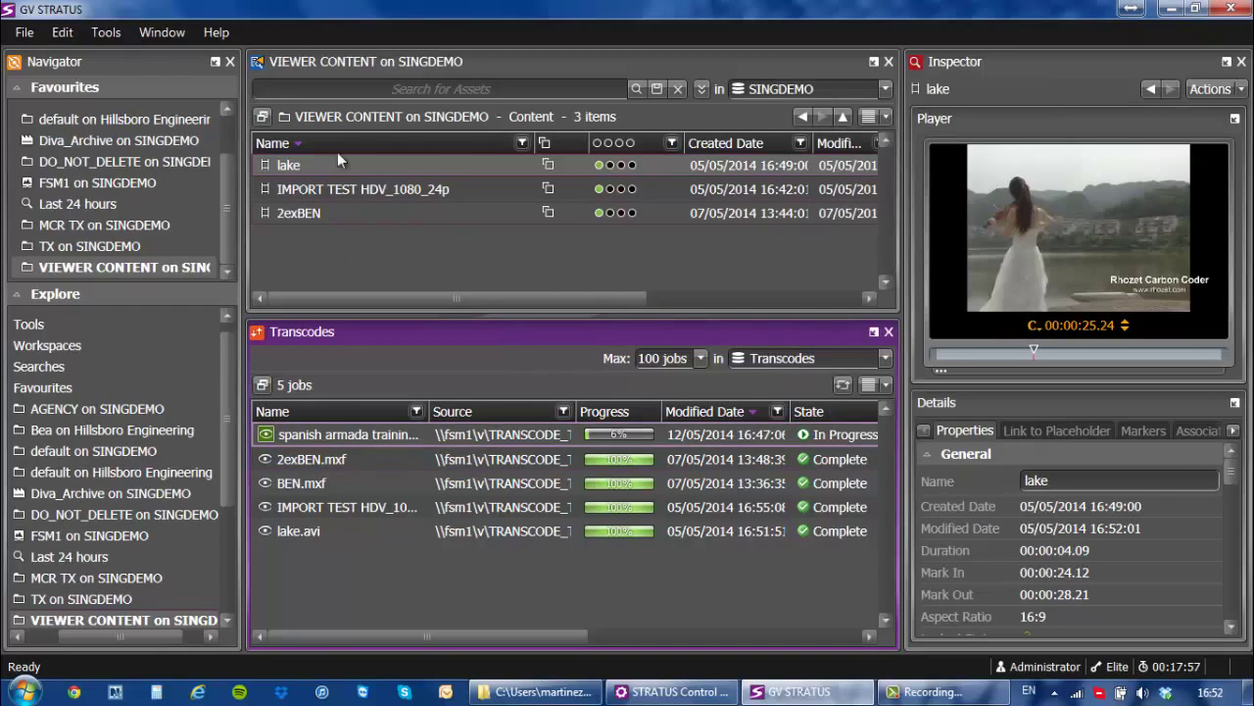
# Refresh jobs, select the spanish armada clip in VIEWER CONTENT, and scrub its preview to ~28 seconds
pyautogui.click(337, 162)
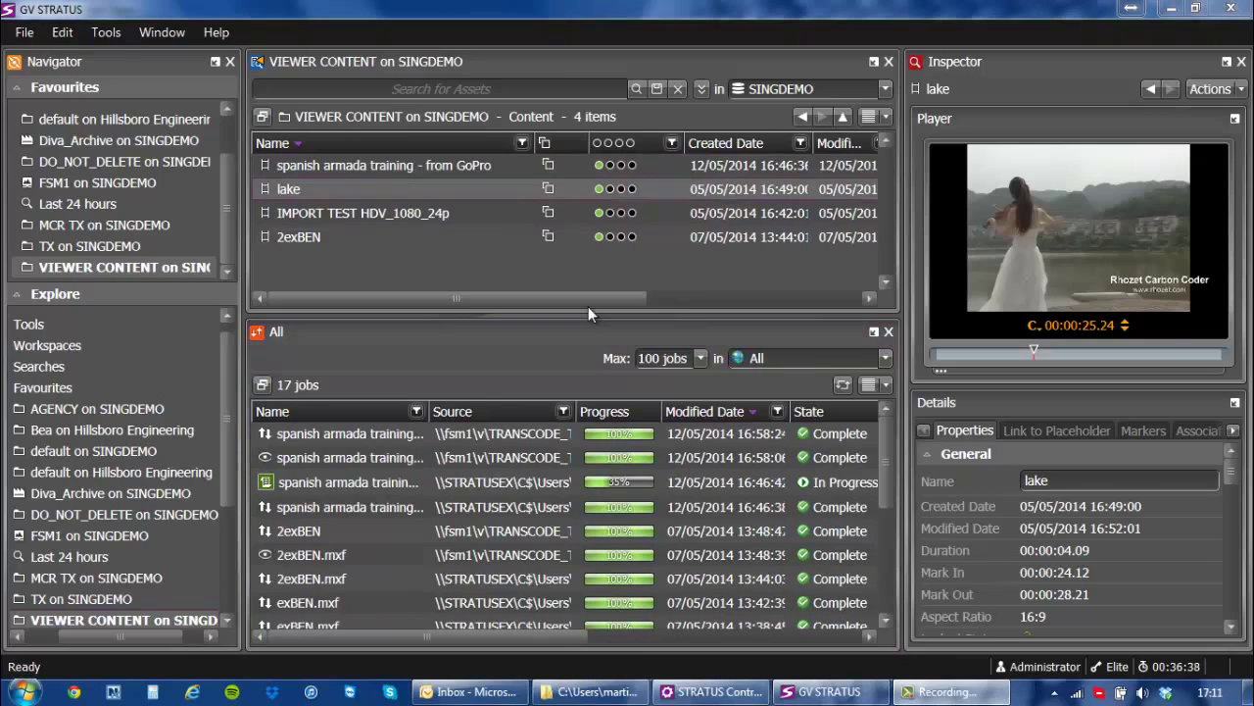
pyautogui.click(842, 385)
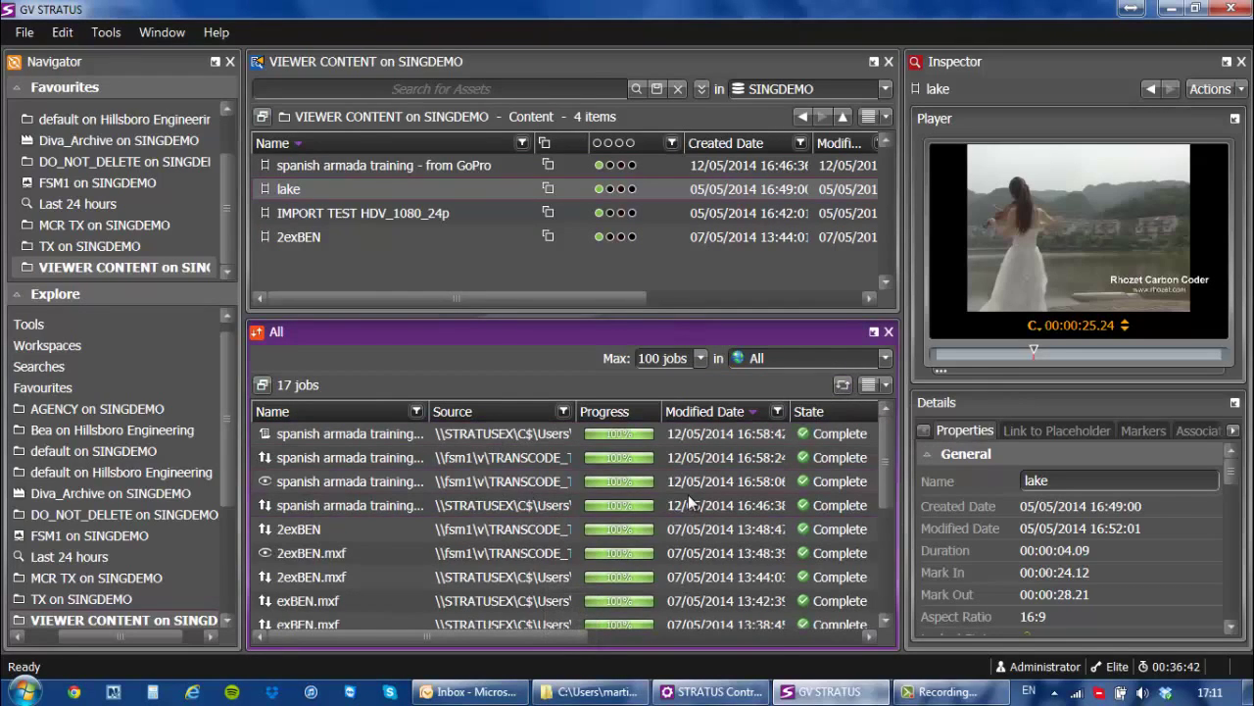
pyautogui.click(330, 168)
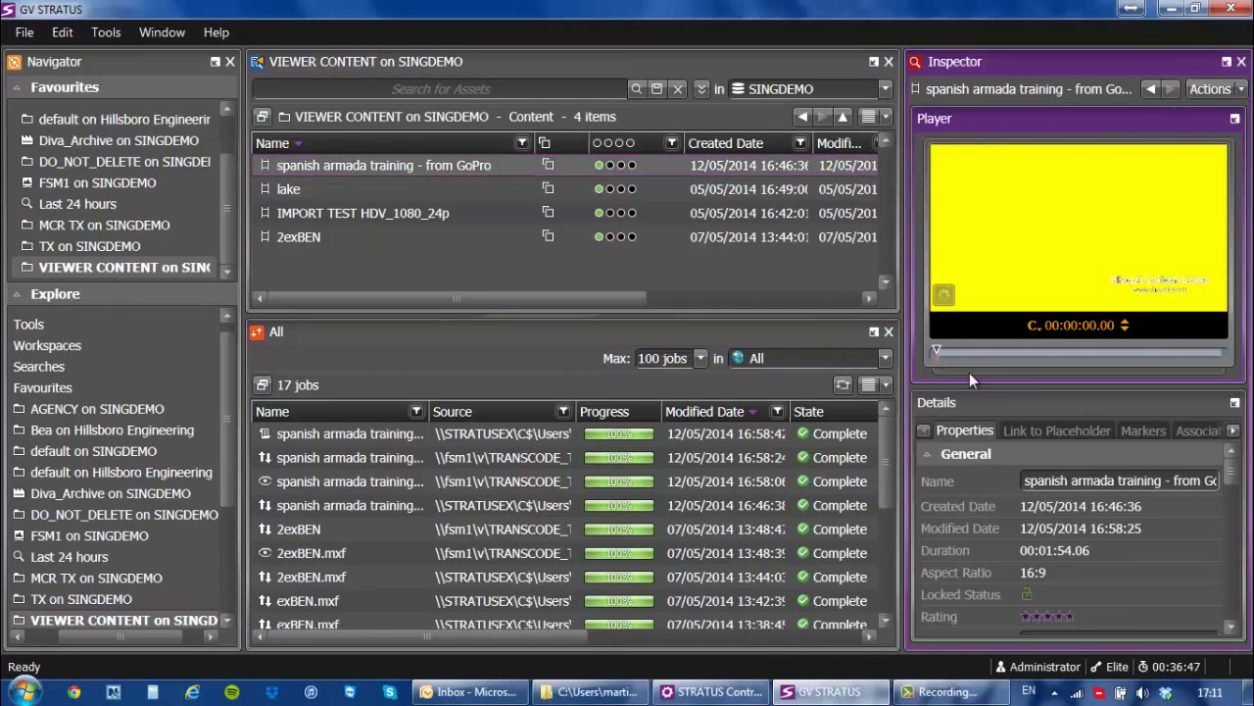
pyautogui.moveTo(941, 353); pyautogui.dragTo(1015, 355)
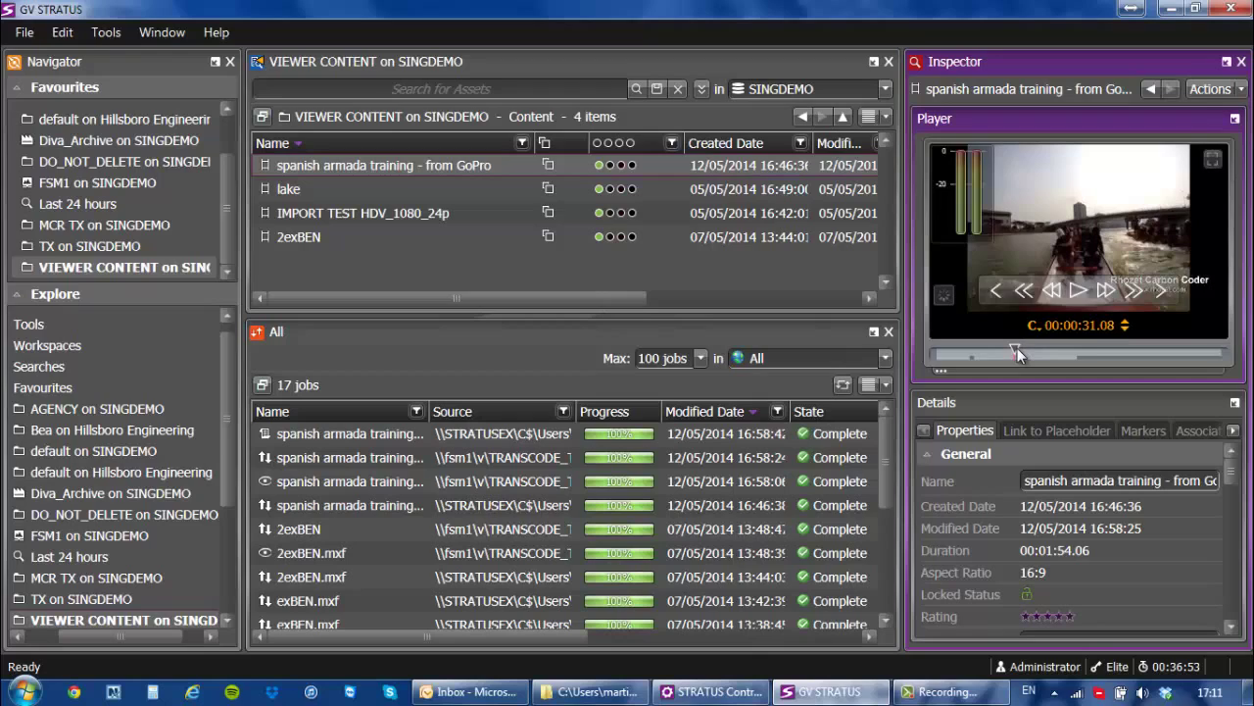
pyautogui.moveTo(1017, 355); pyautogui.dragTo(1013, 356)
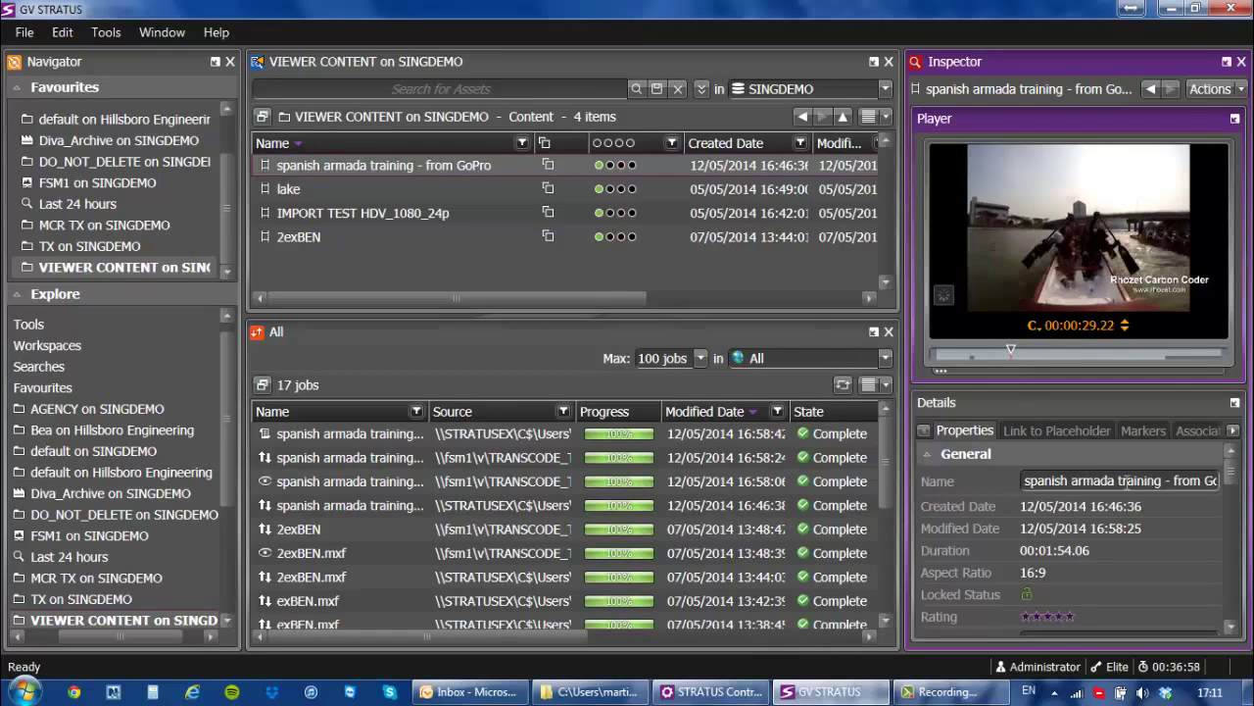
pyautogui.moveTo(1237, 469)
pyautogui.mouseDown()
pyautogui.moveTo(1237, 492)
pyautogui.moveTo(1233, 467)
pyautogui.mouseUp()
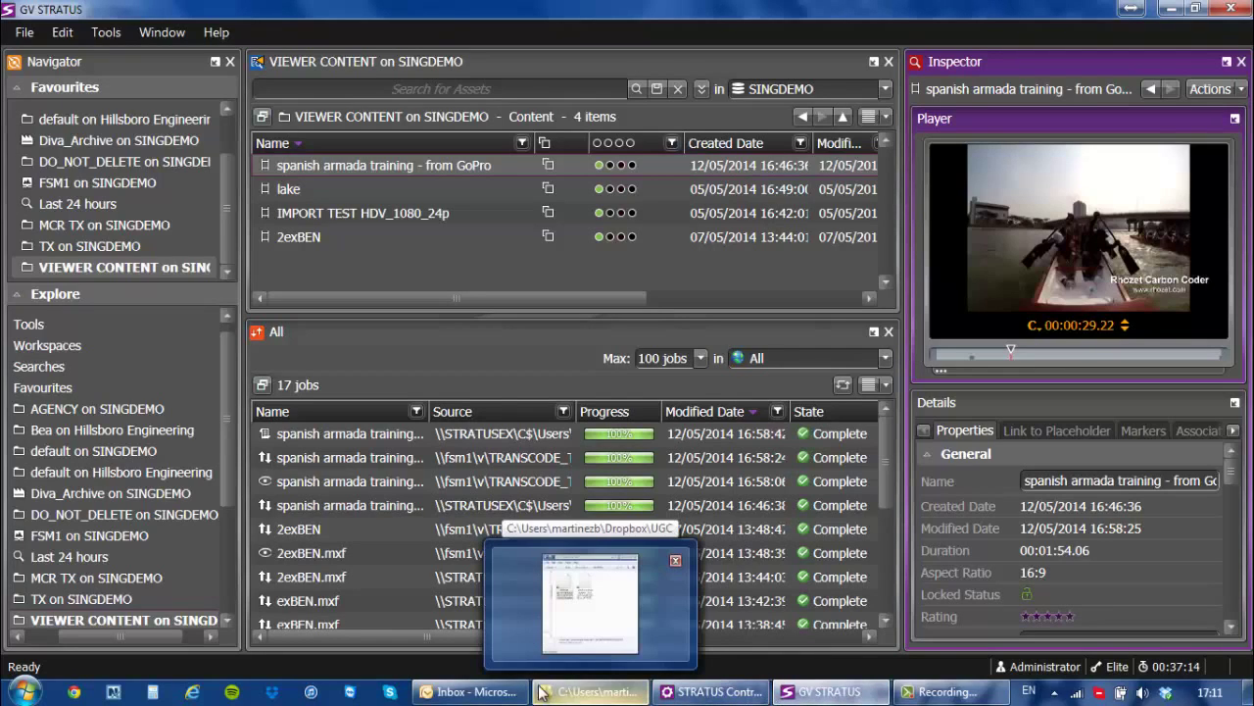
pyautogui.moveTo(470, 692)
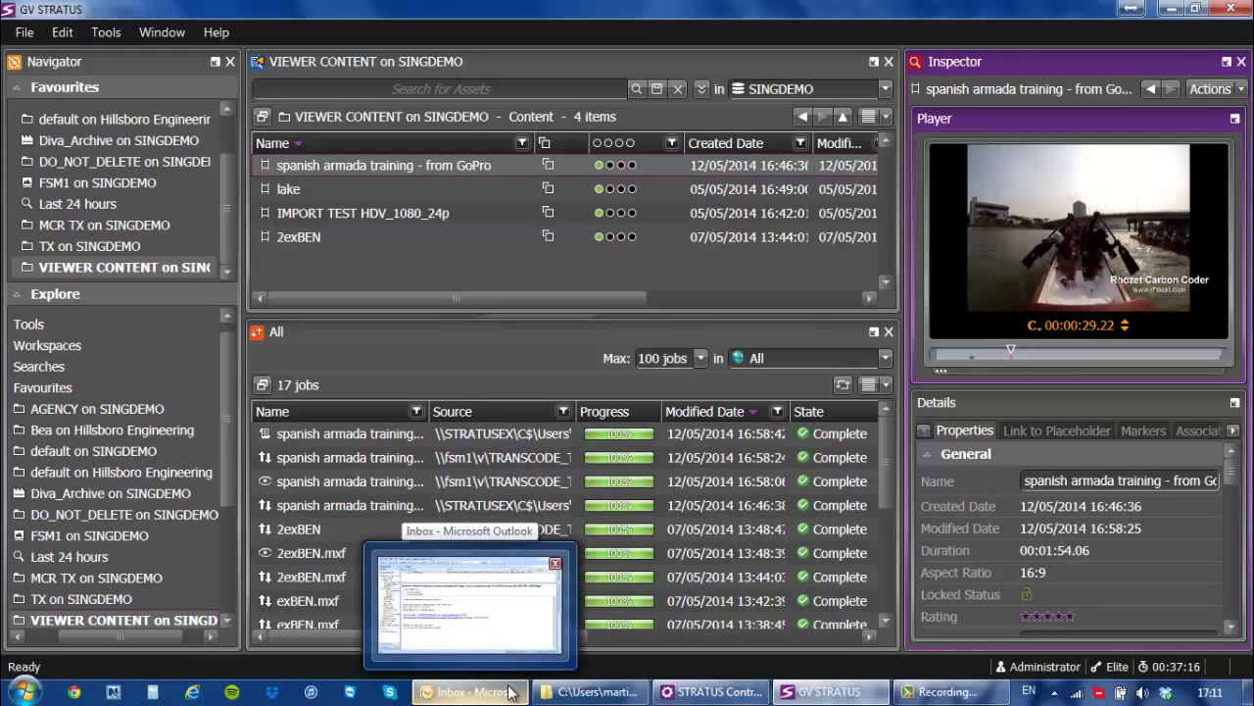
pyautogui.click(510, 691)
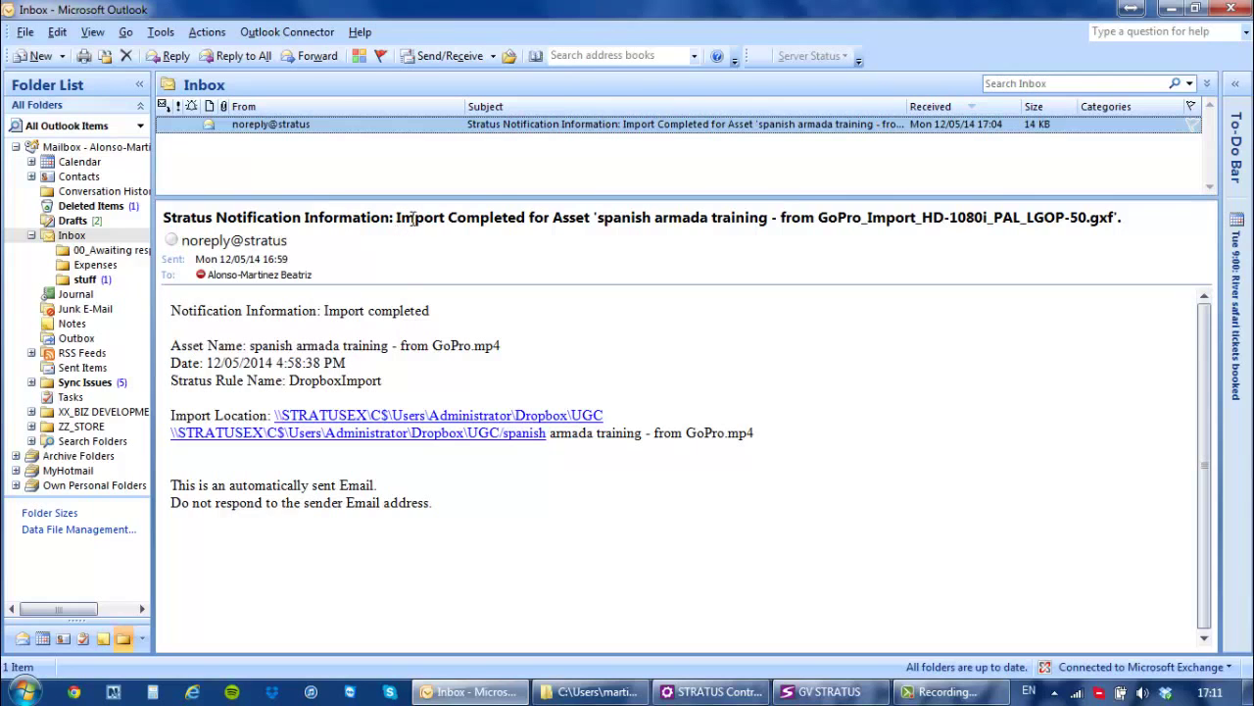
pyautogui.moveTo(415, 218); pyautogui.dragTo(630, 238)
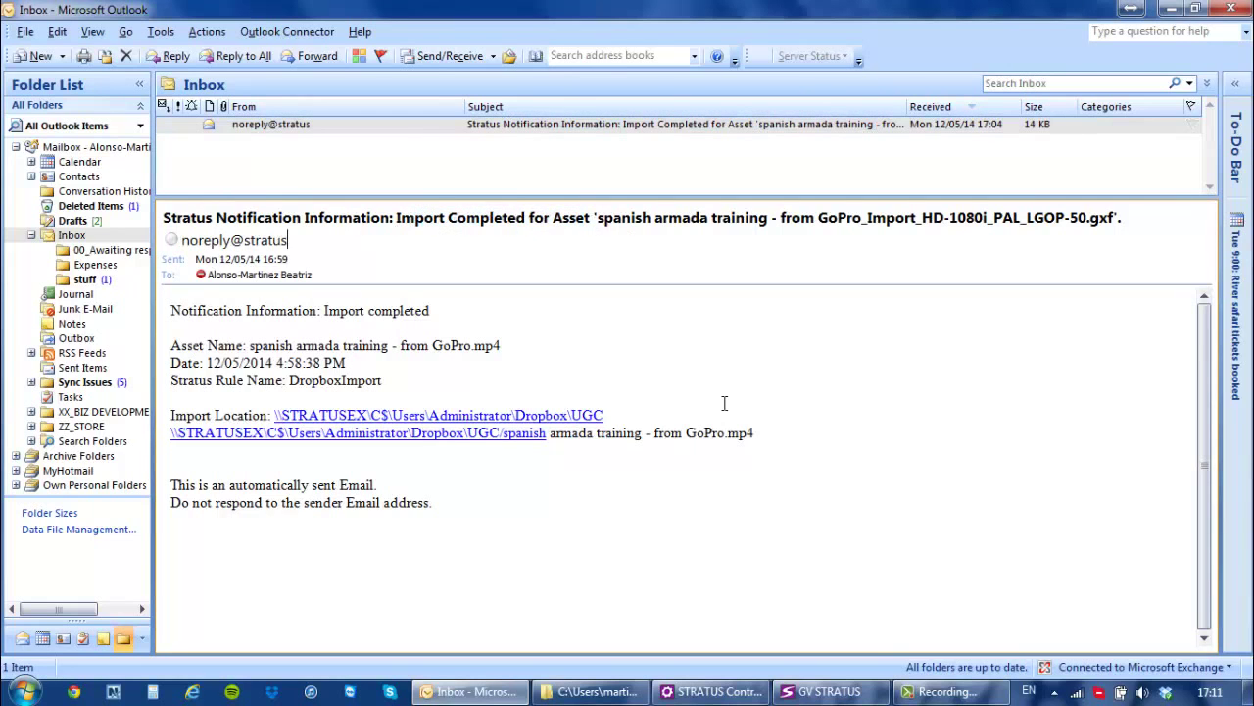
pyautogui.click(829, 692)
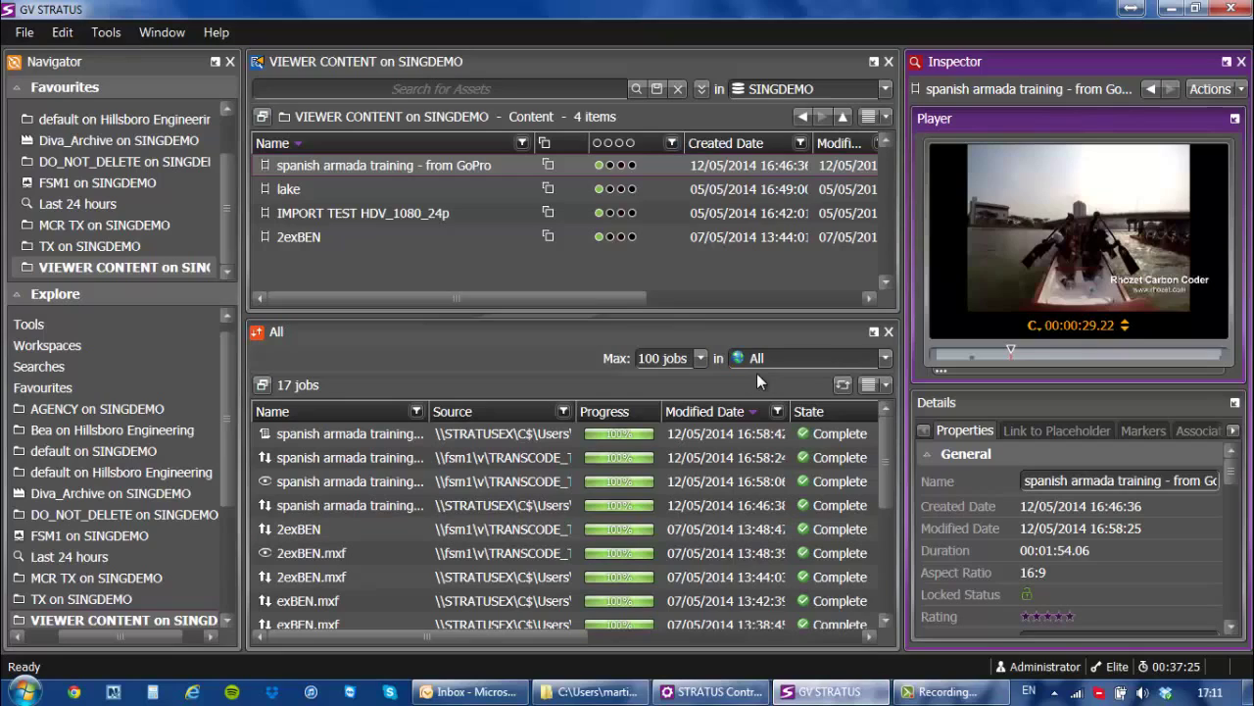